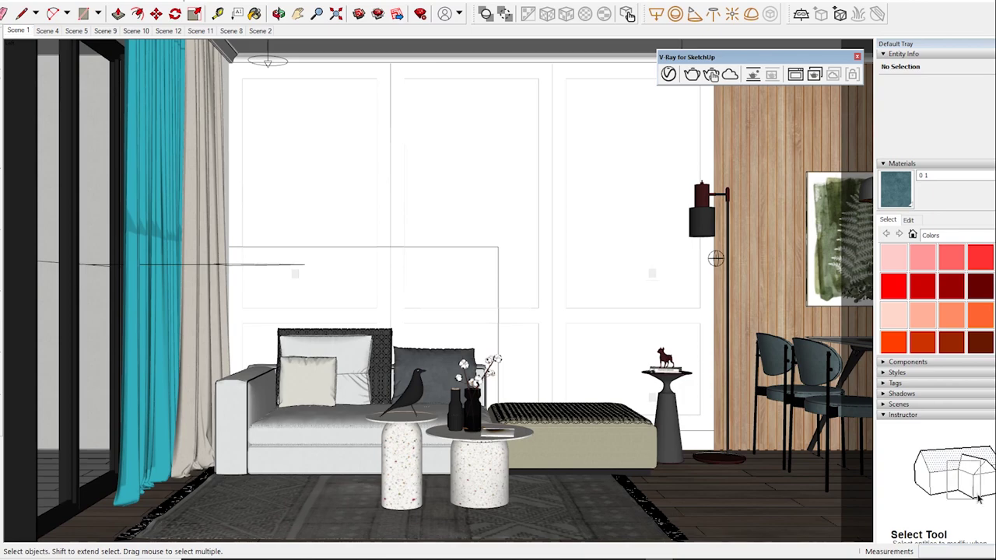
Step: Orbit the view over the sofa toward the dining chairs and open the V-Ray Asset Editor
scroll(517, 389, up, 3)
mouse_move(498, 311)
middle_down()
mouse_move(436, 295)
mouse_move(467, 257)
middle_up()
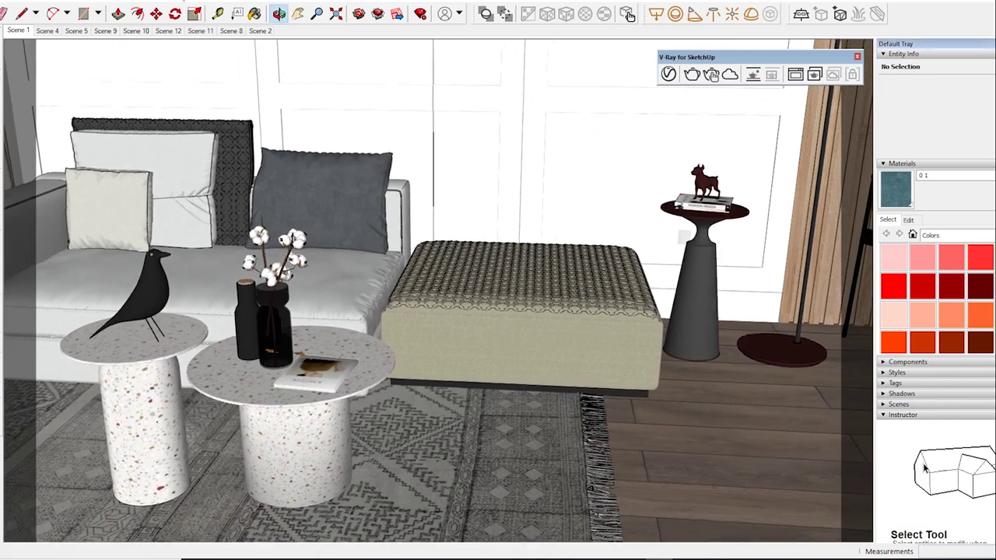
scroll(498, 311, down, 2)
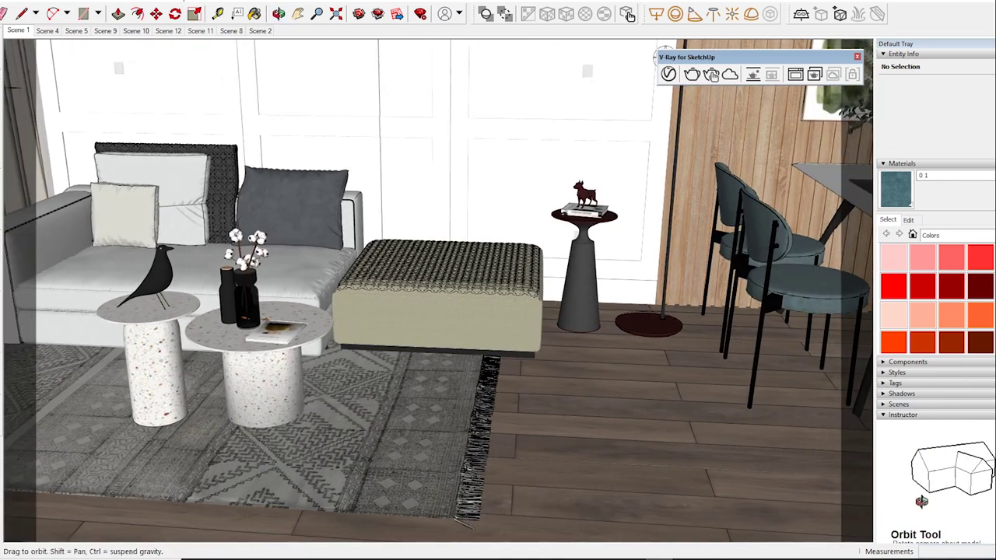
middle_drag(723, 77, 568, 74)
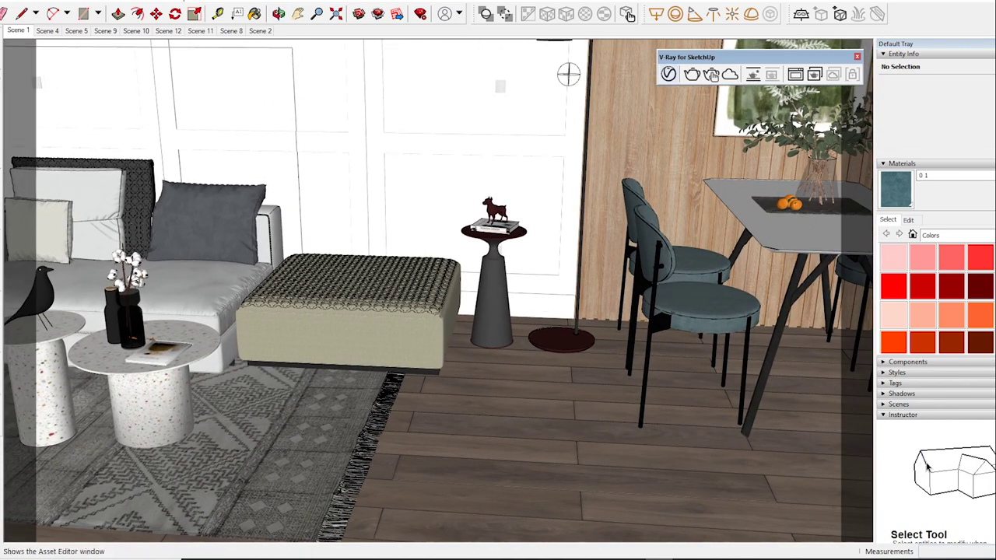
click(668, 74)
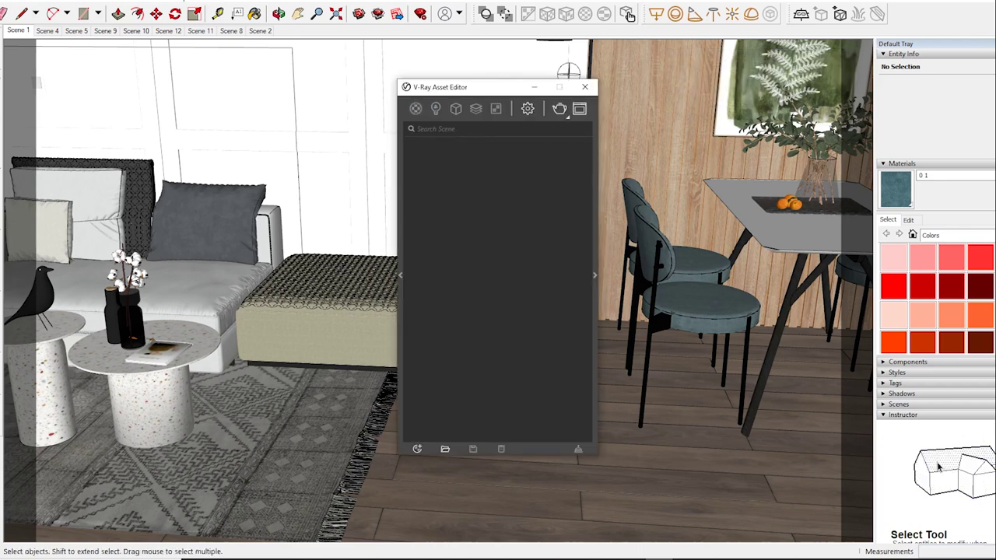
Step: Move the Asset Editor aside, open Color M00's settings, and sample the sofa's 0 DA SOFA DON material
drag(467, 86, 338, 74)
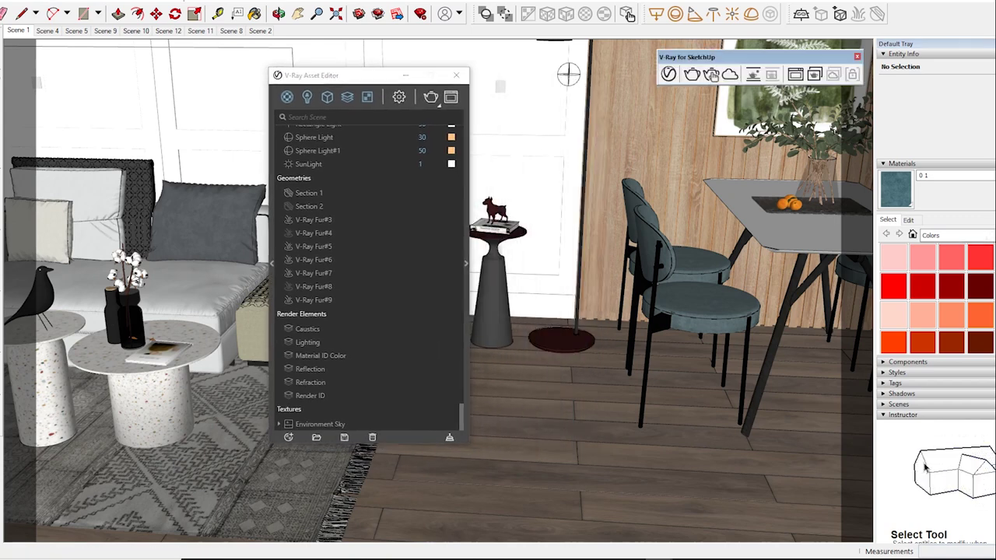
key(b)
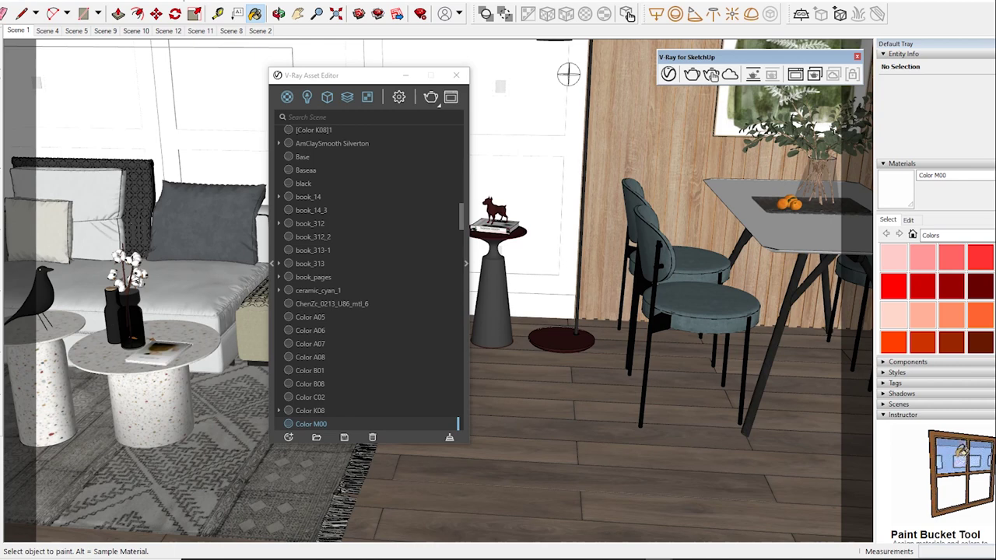
click(466, 263)
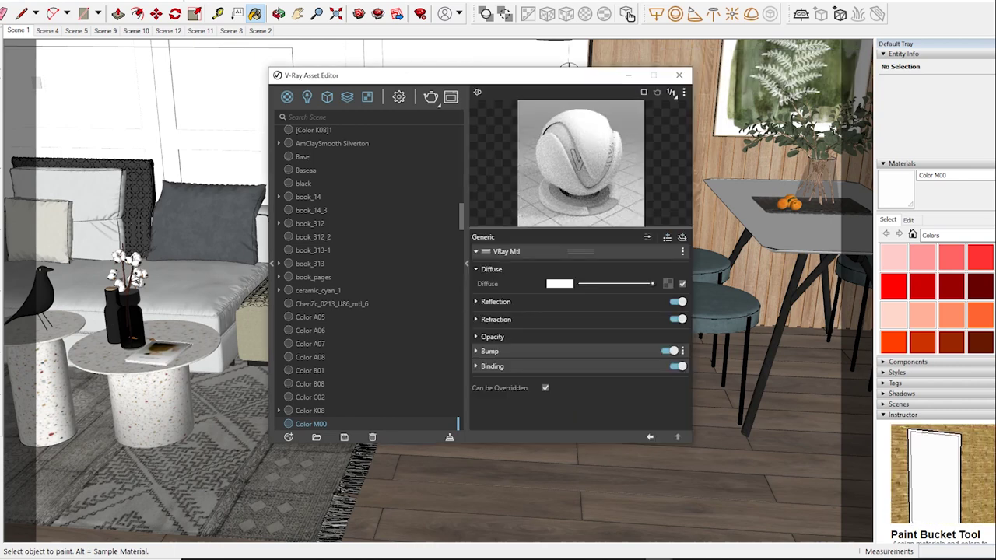
drag(351, 75, 161, 68)
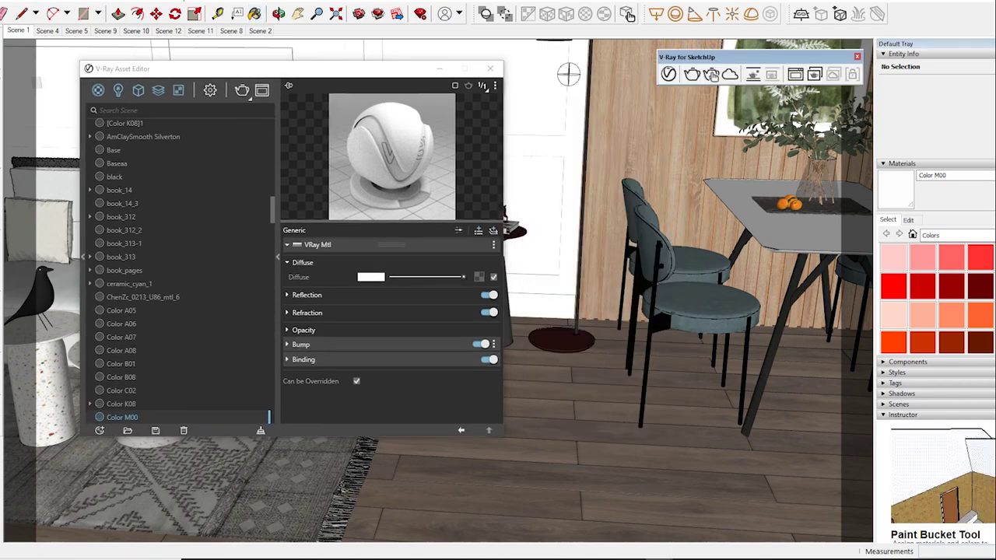
key(b)
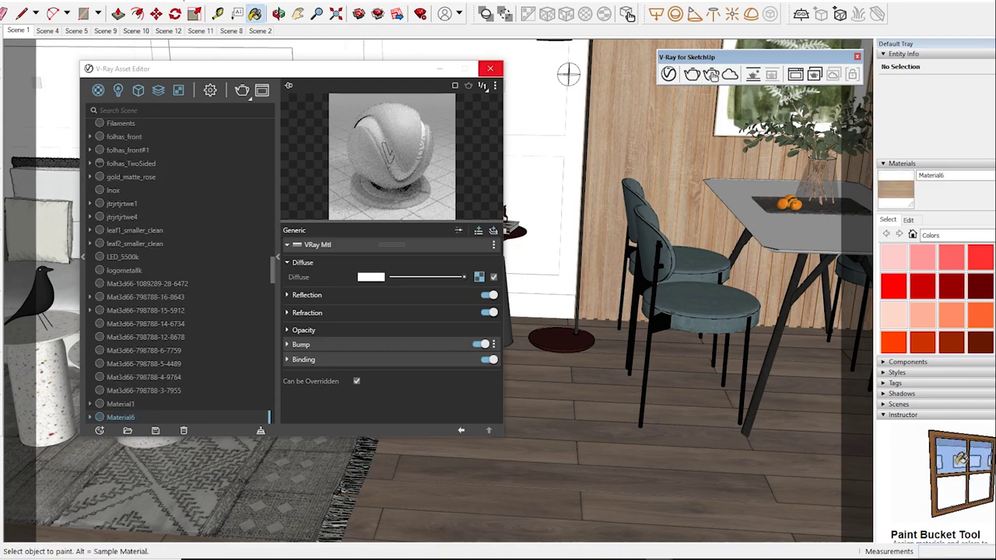
key(alt)
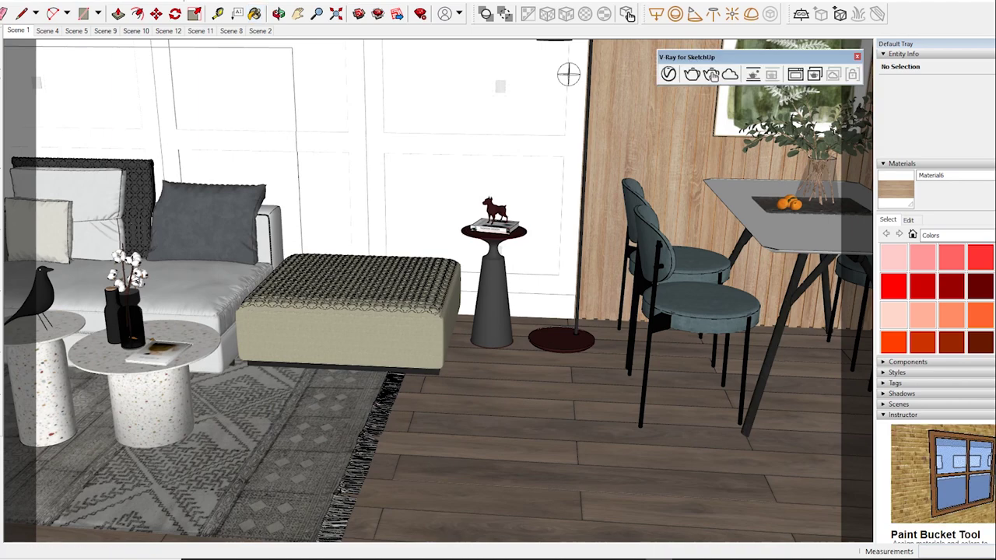
Step: Sample the jtrjtrtwe1 material and set its Reflection Glossiness to 0.95
click(712, 74)
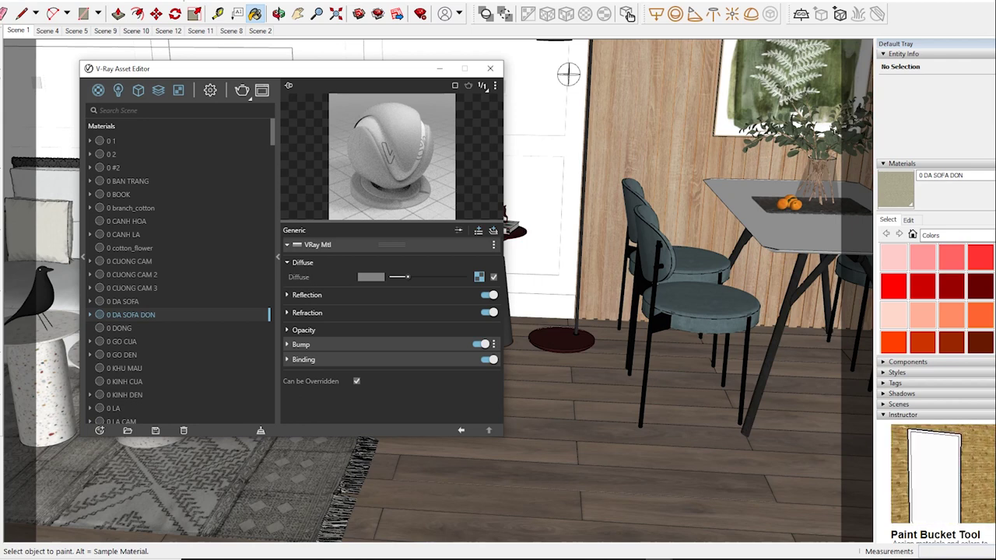
key(alt)
alt+click(568, 74)
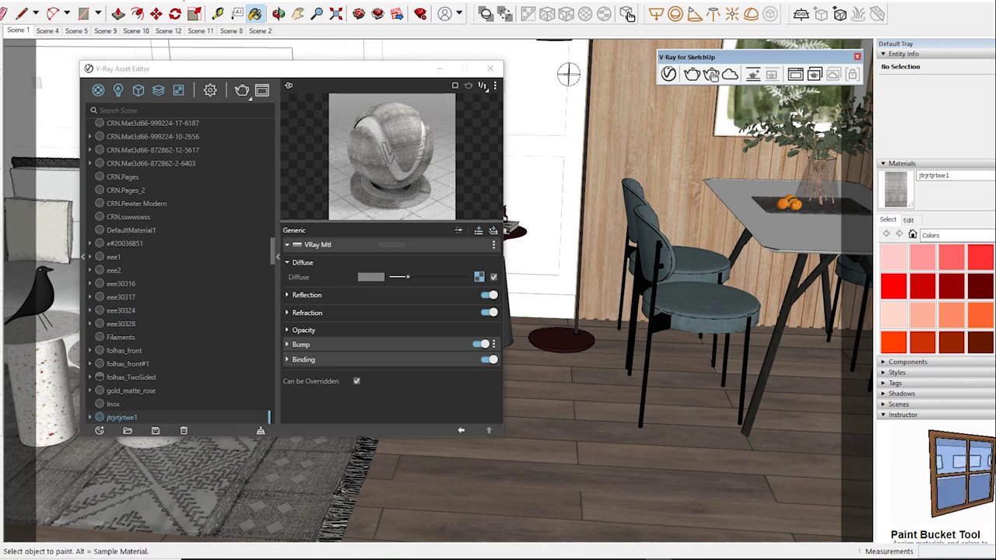
click(307, 295)
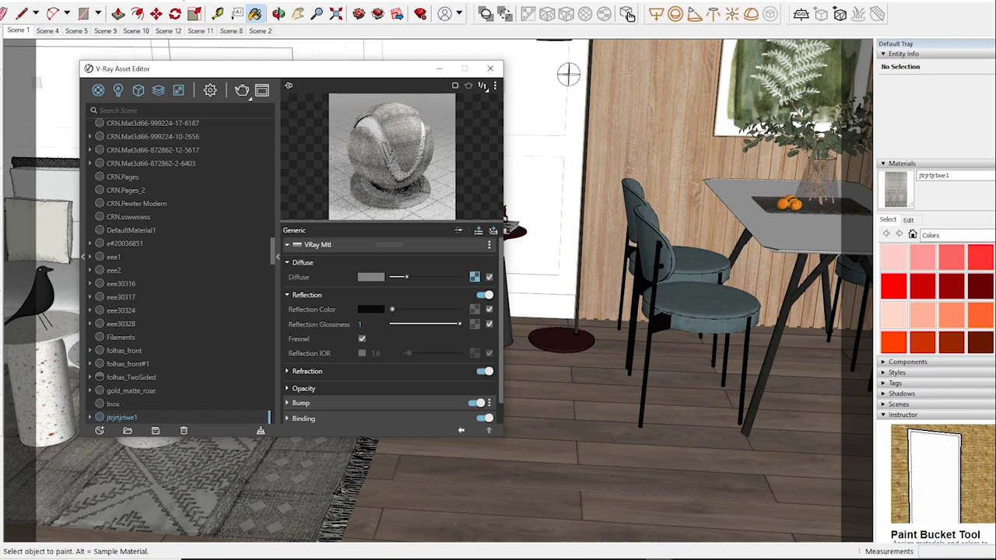
text(0.95)
key(Return)
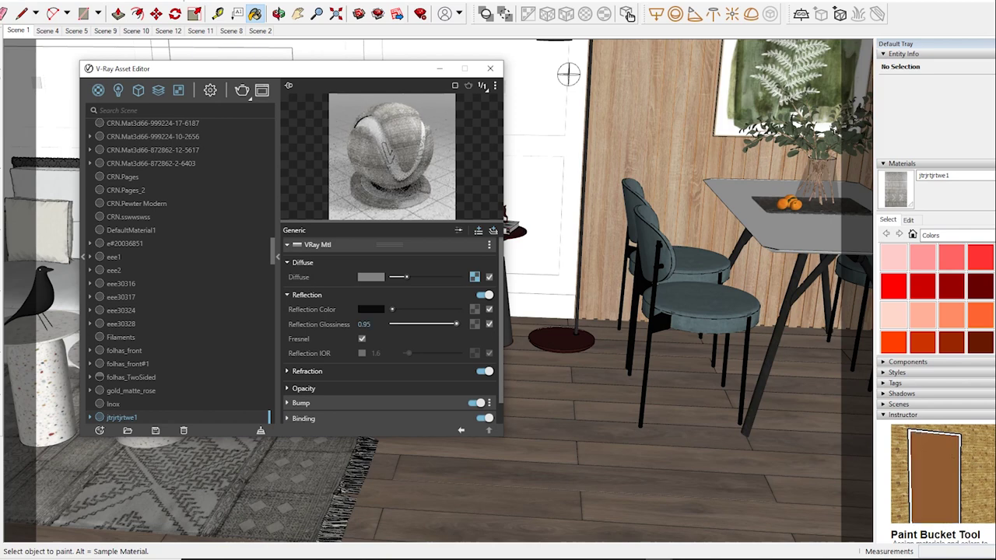
Step: Check jtrjtrtwe1's refraction settings, then sample the wooden 0 SAN 4 floor material
scroll(389, 327, down, 1)
scroll(389, 327, down, 1)
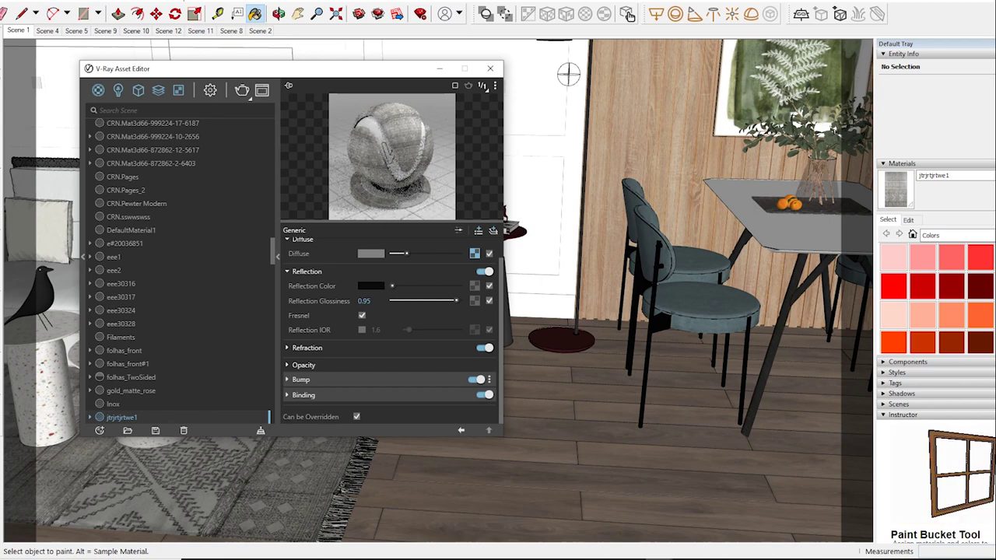
click(287, 347)
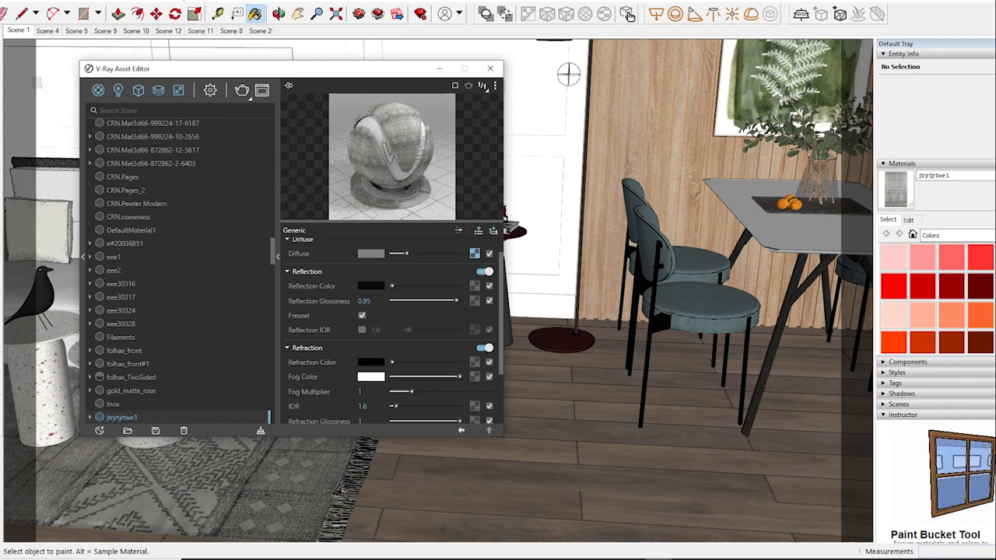
scroll(389, 327, down, 3)
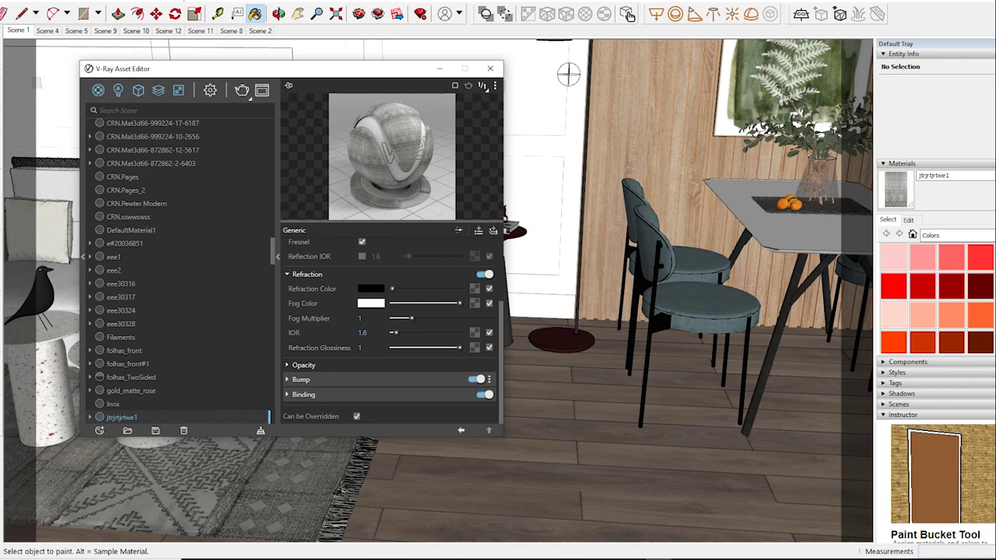
key(alt)
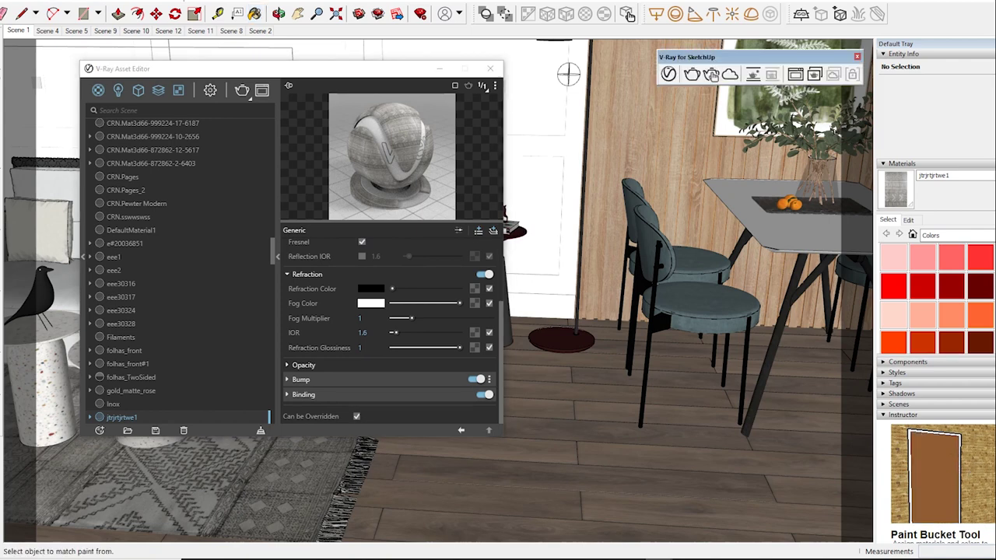
alt+click(467, 482)
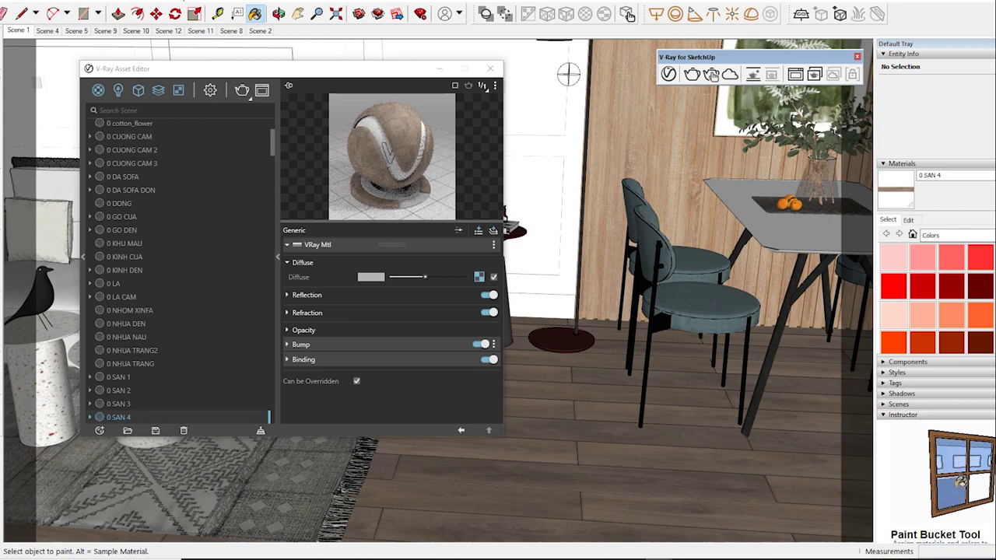
Step: Review 0 SAN 4's reflection and refraction, then sample the chairs' blue-grey e#20036851 material
click(307, 295)
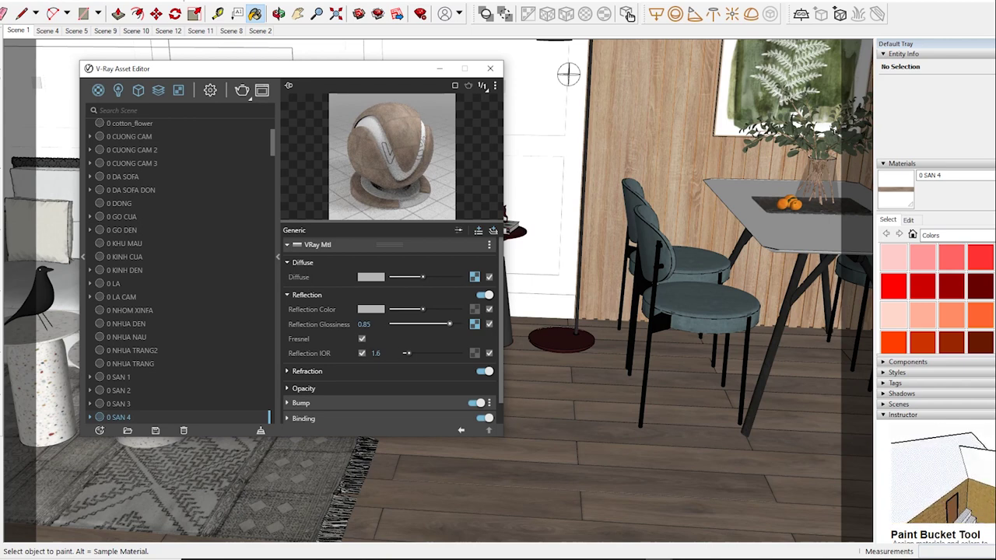
click(307, 371)
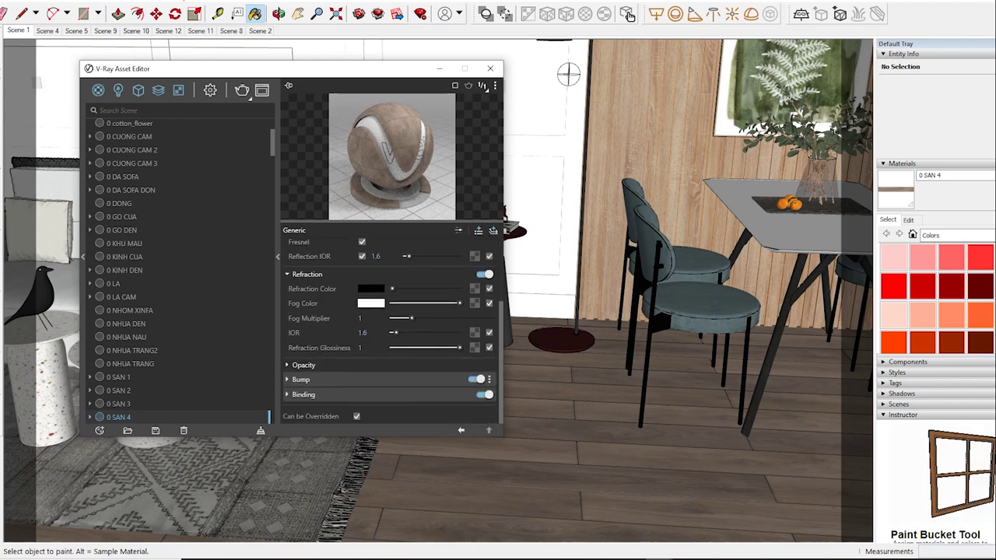
click(711, 74)
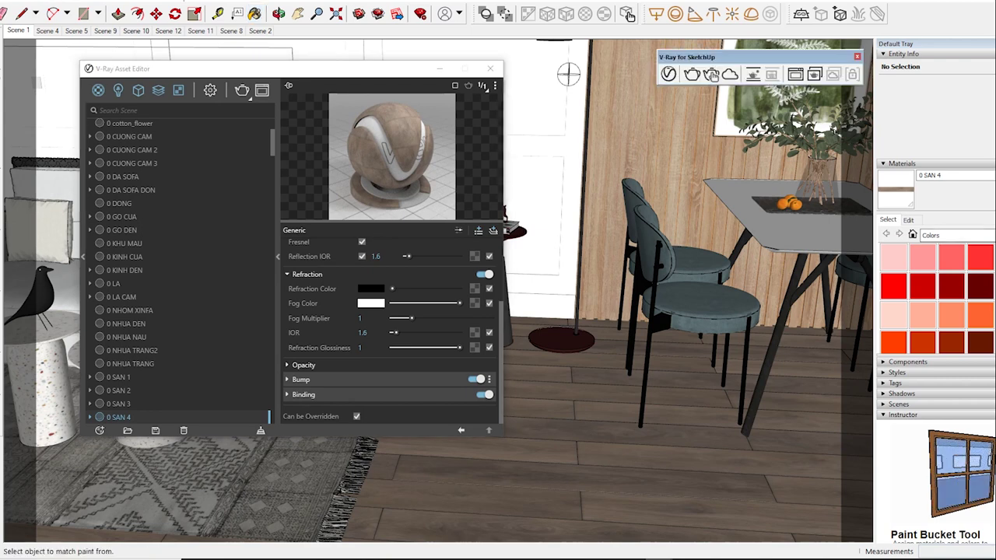
alt+click(705, 303)
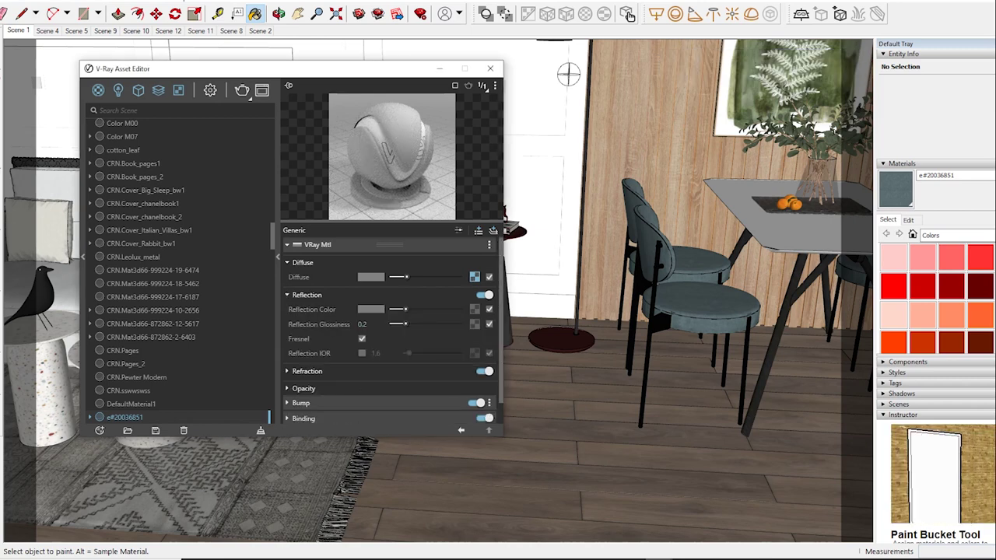
Step: Inspect the chair material's diffuse texture and 0.2 bump amount, then sample Color C02
right_click(475, 277)
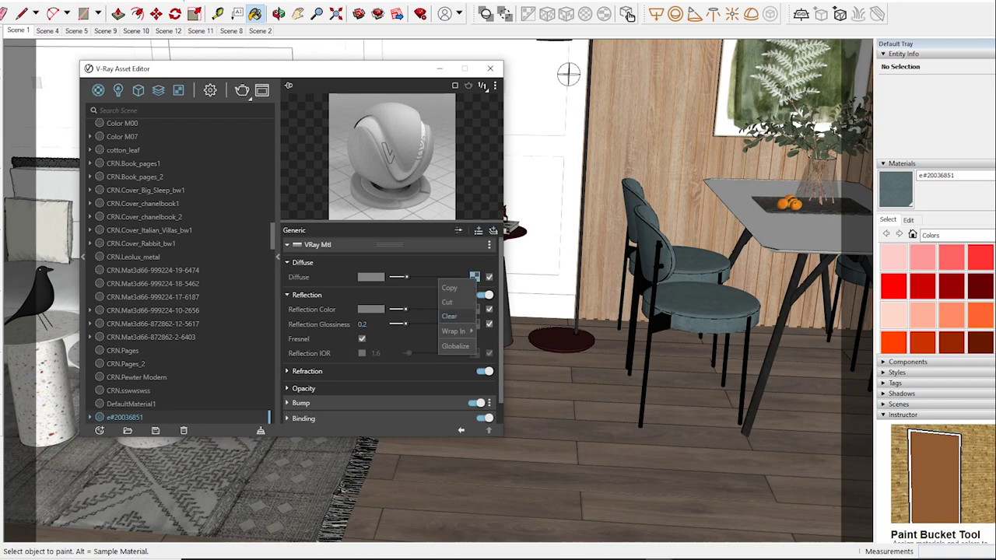
click(450, 287)
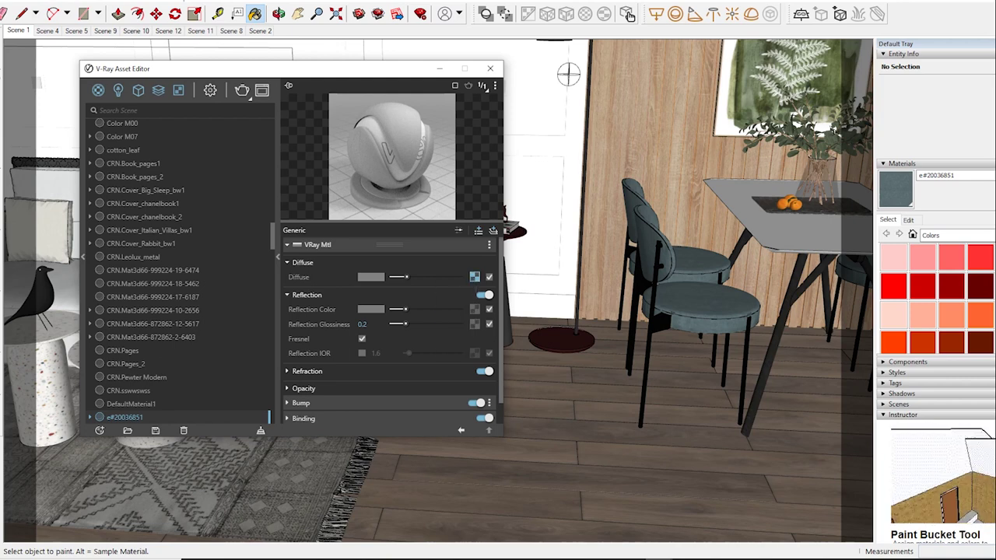
click(301, 403)
scroll(350, 373, down, 1)
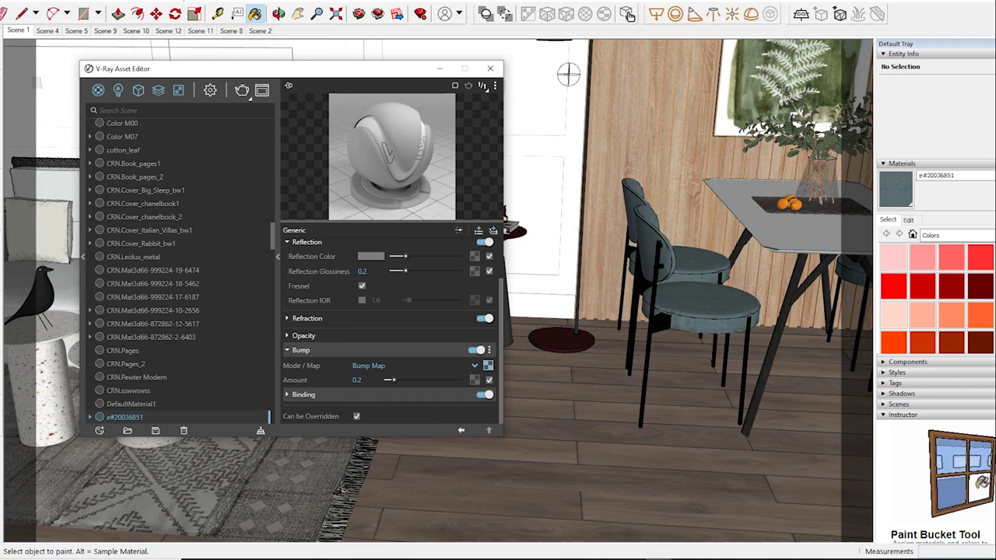
alt+click(568, 73)
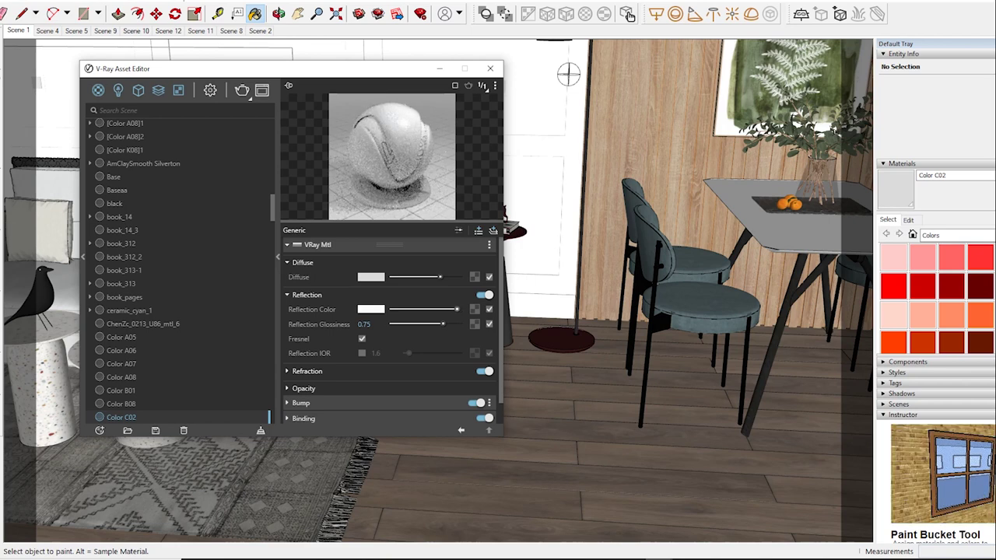
Step: Raise Color C02's Reflection Glossiness to 0.8, review its refraction (IOR 1.6), then sample Material6
drag(443, 323, 446, 324)
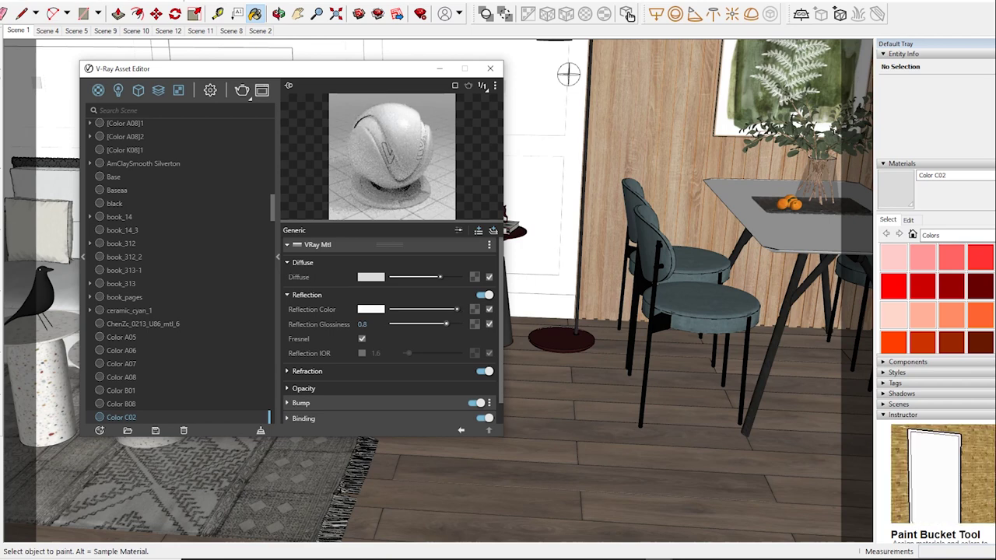
scroll(389, 326, down, 1)
click(287, 363)
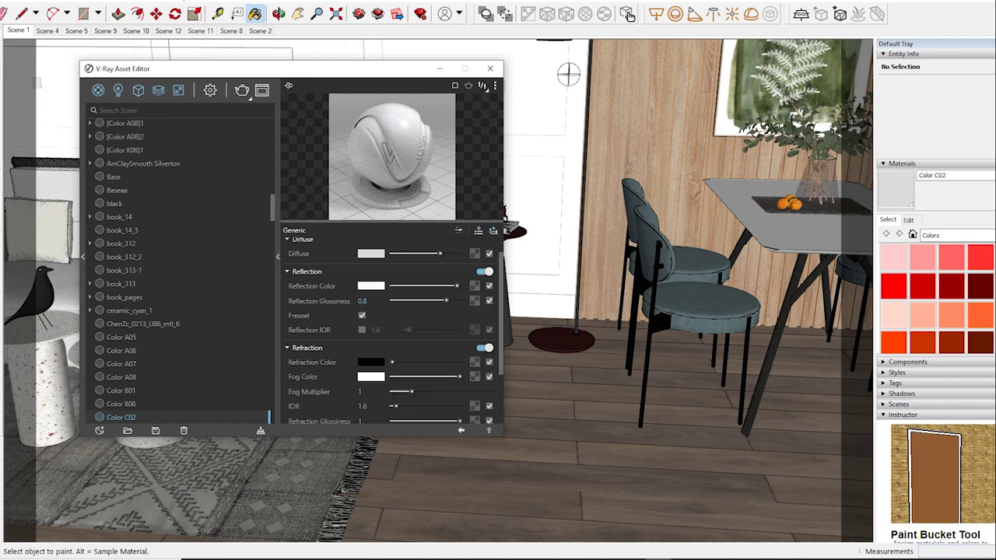
scroll(389, 327, down, 2)
scroll(389, 327, down, 1)
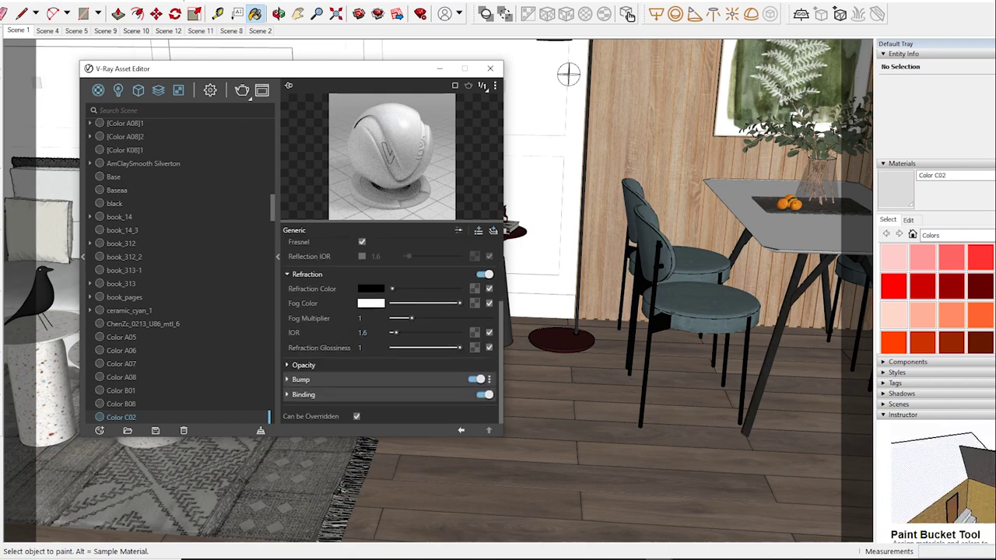
key(alt)
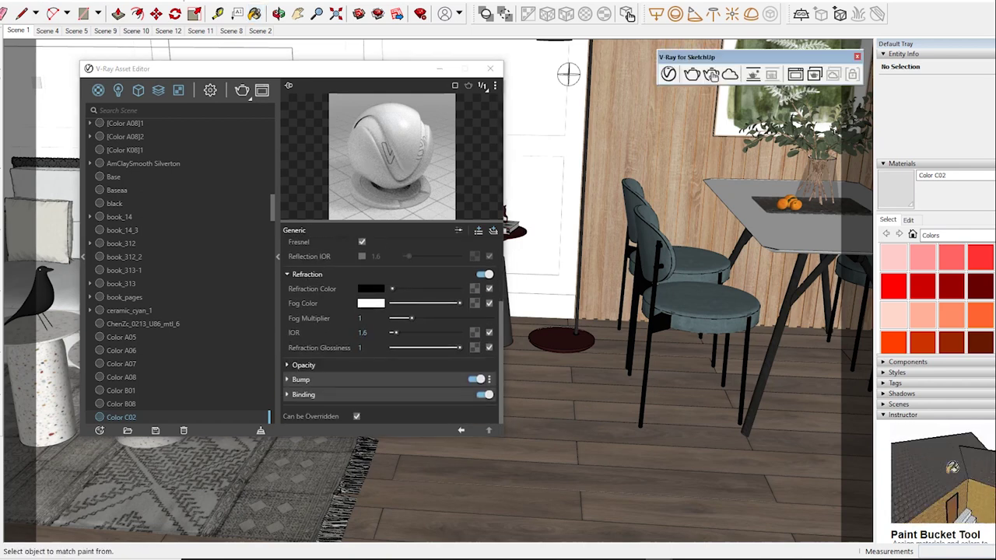
alt+click(568, 74)
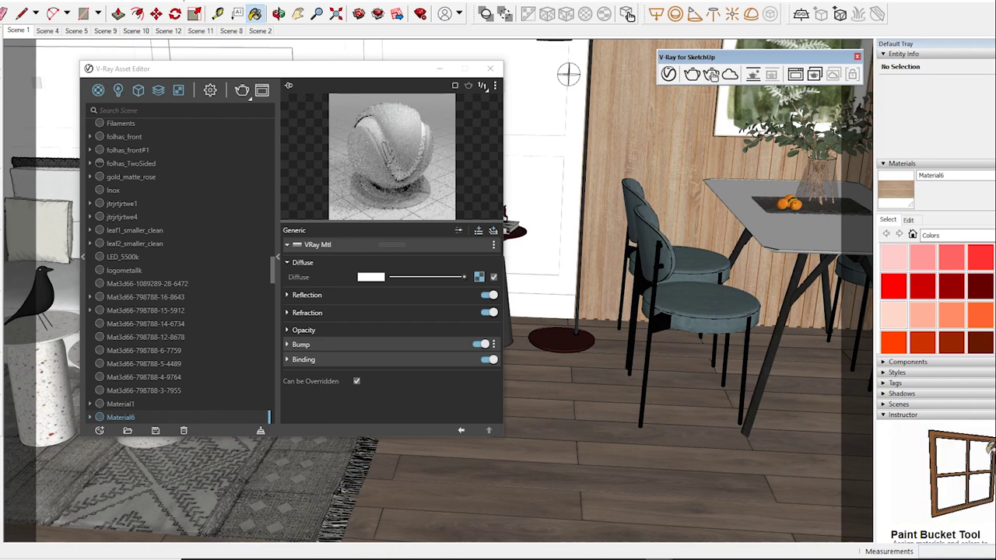
Step: Sample the dining set's 0 GO DEN material and expand its reflection and refraction settings
key(alt)
middle_drag(568, 73, 461, 56)
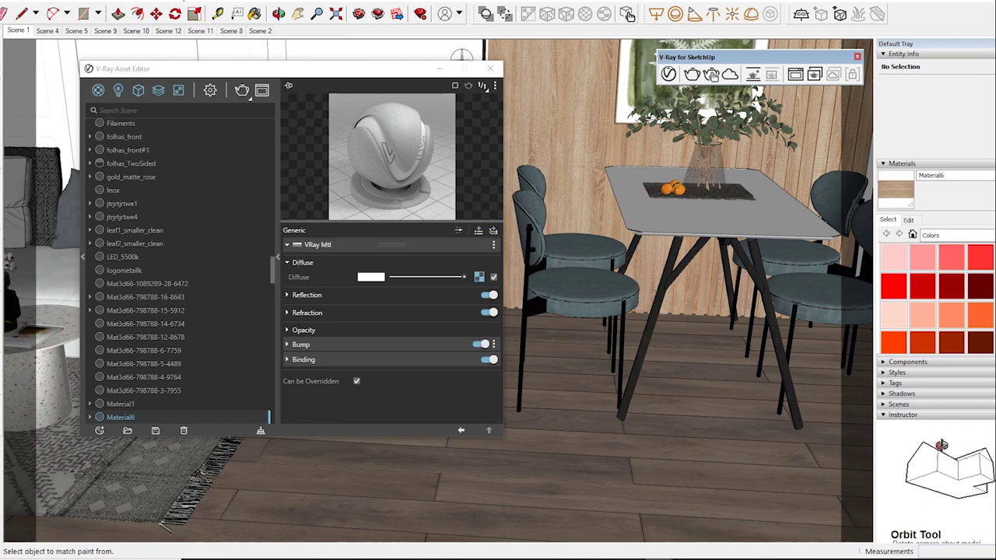
alt+click(461, 56)
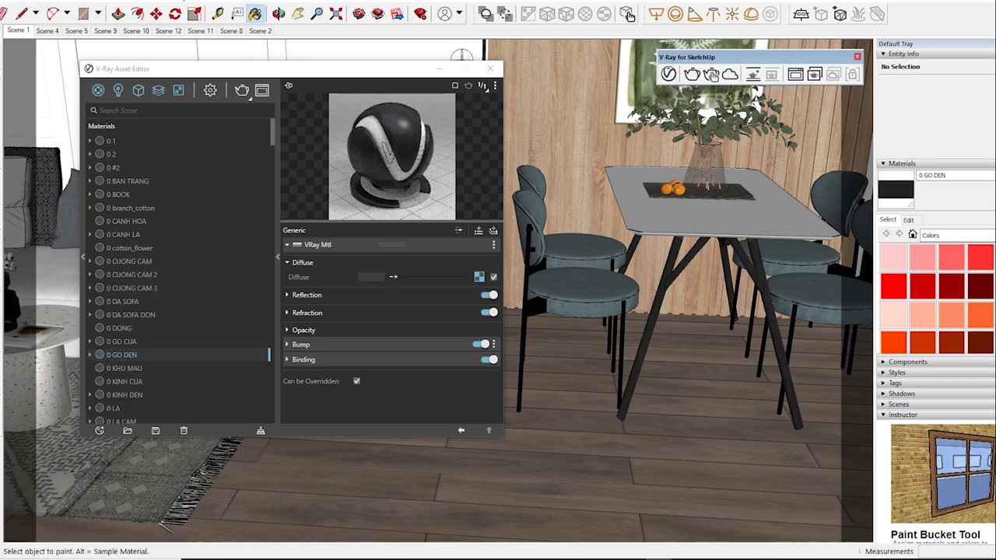
click(307, 295)
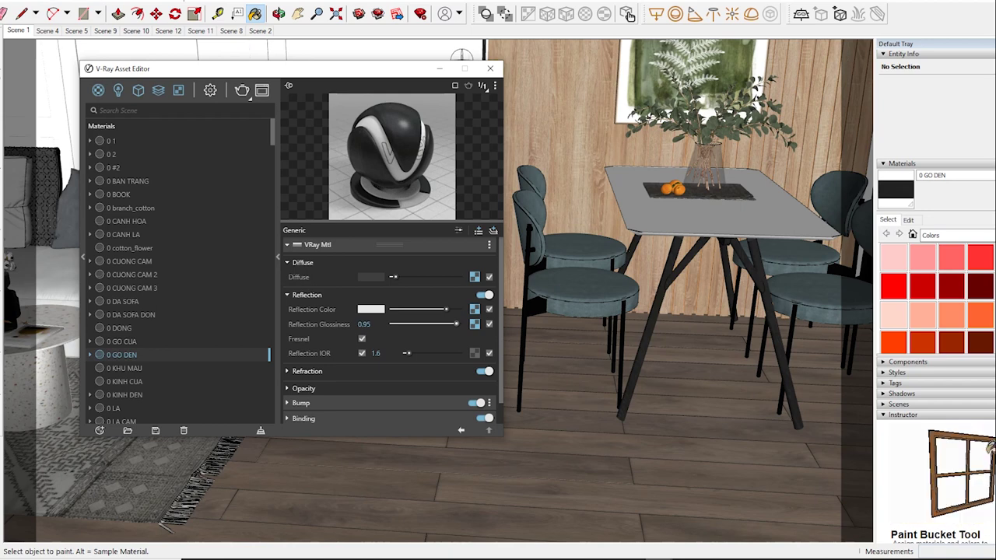
click(306, 371)
scroll(389, 327, down, 2)
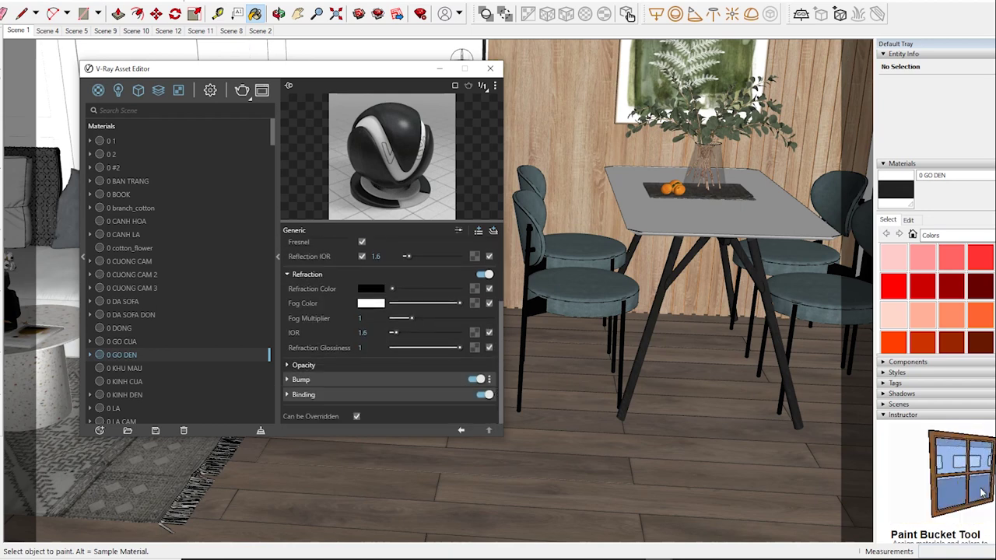
scroll(389, 327, up, 1)
scroll(389, 327, up, 2)
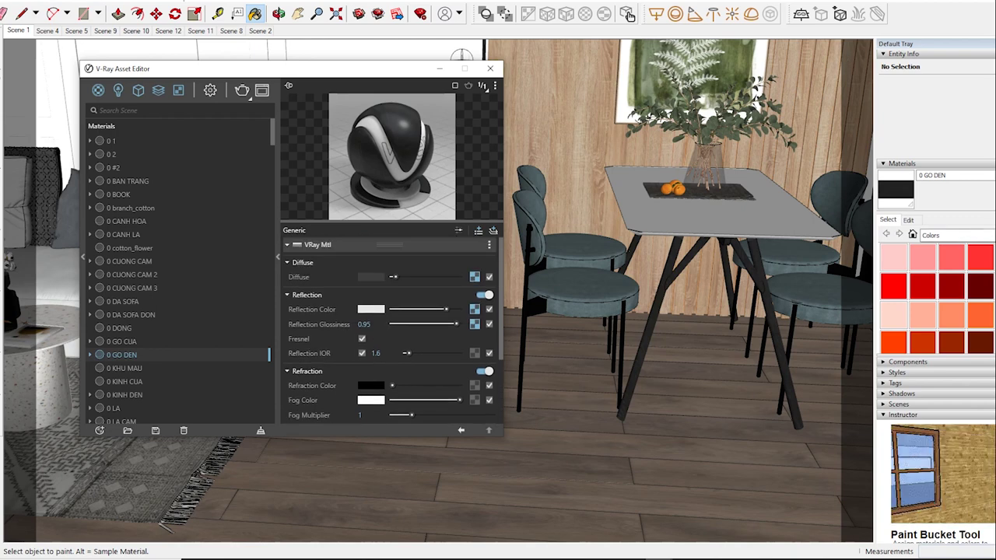
Step: Sample AmClaySmooth Silverton, review its reflection (glossiness 0.75, IOR 2.5) and refraction, then orbit toward the sofa
key(alt)
alt+click(685, 327)
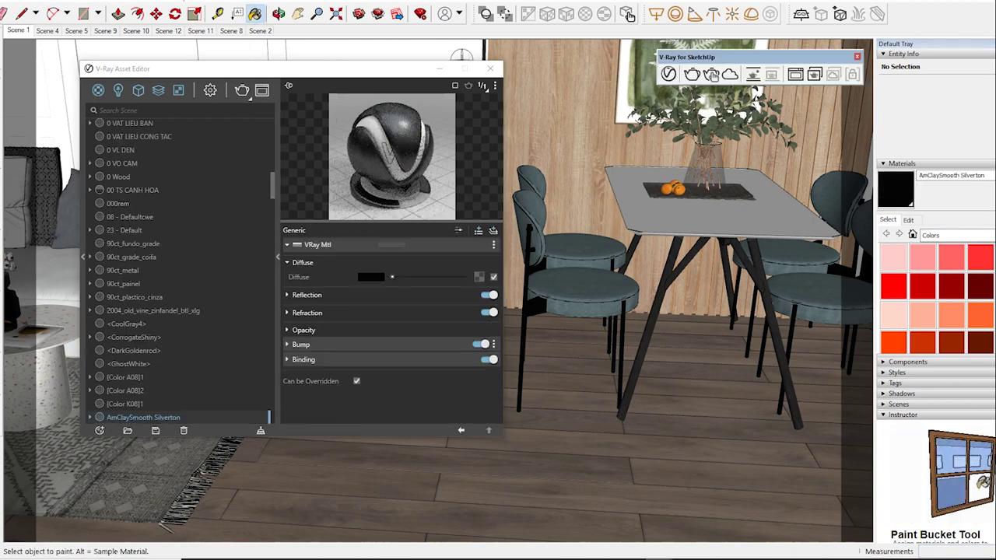
click(307, 295)
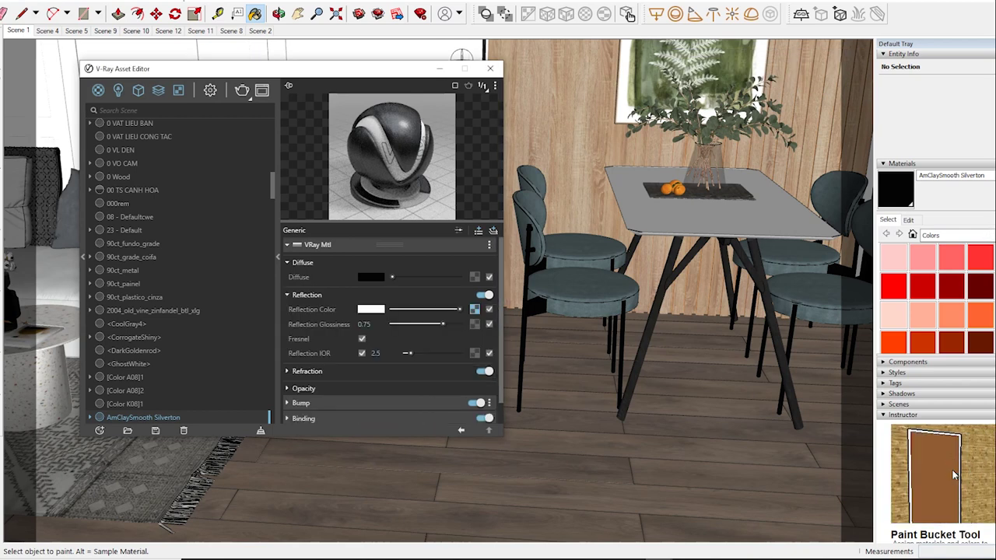
click(307, 371)
scroll(389, 331, down, 2)
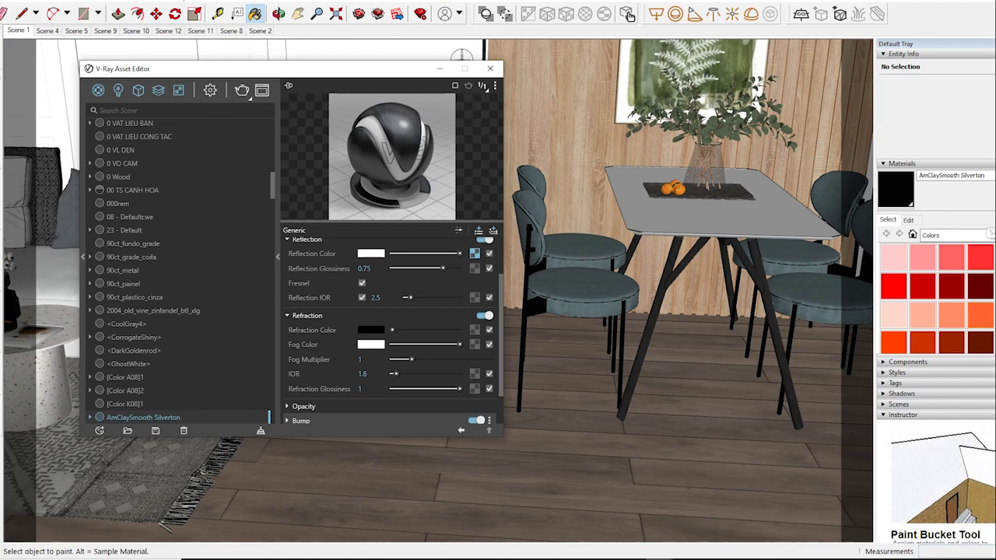
mouse_move(545, 125)
middle_down()
mouse_move(615, 121)
mouse_move(662, 86)
mouse_move(724, 109)
mouse_move(761, 205)
mouse_move(825, 233)
middle_up()
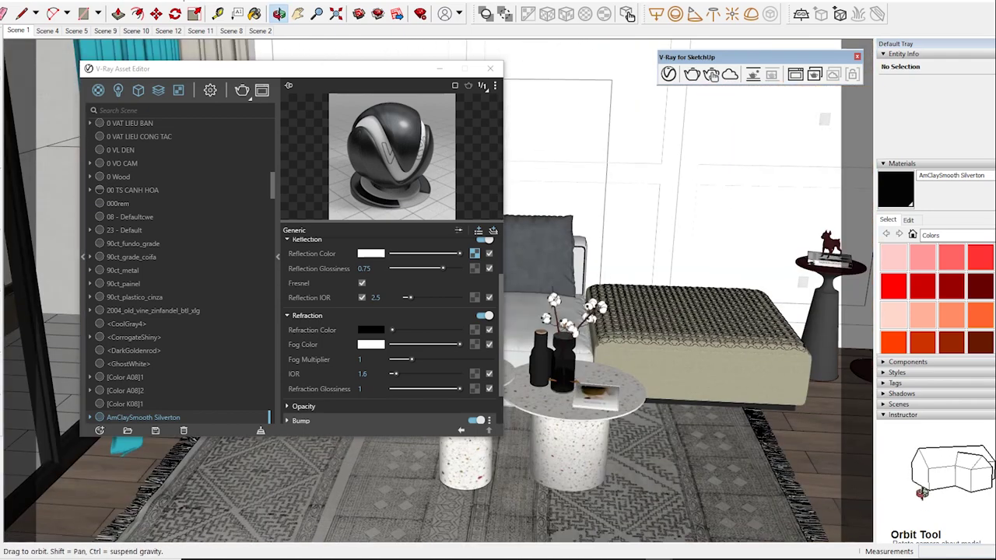
Step: Sample the coffee table's 0 VAT LIEU BAN and raise its Reflection Glossiness to 0.65
alt+click(576, 448)
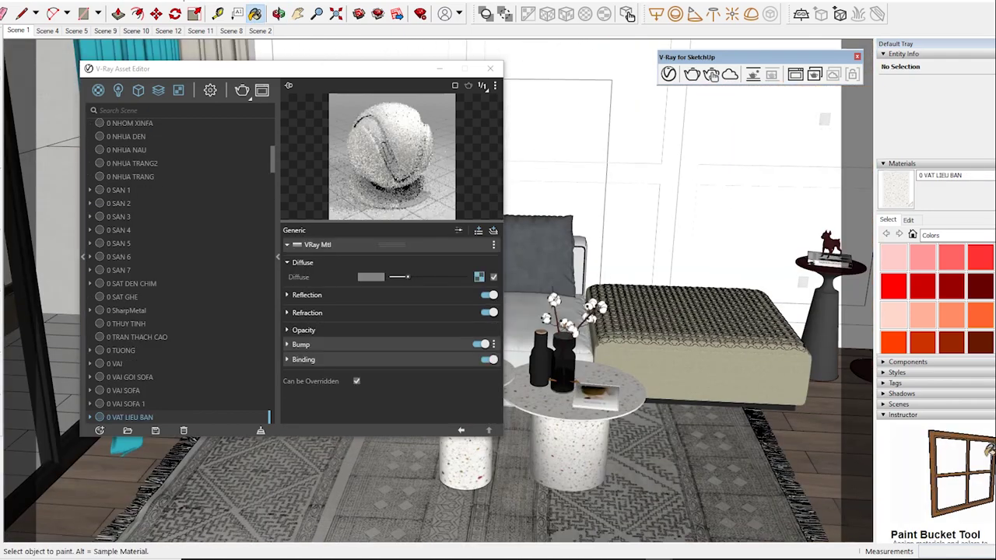
click(307, 295)
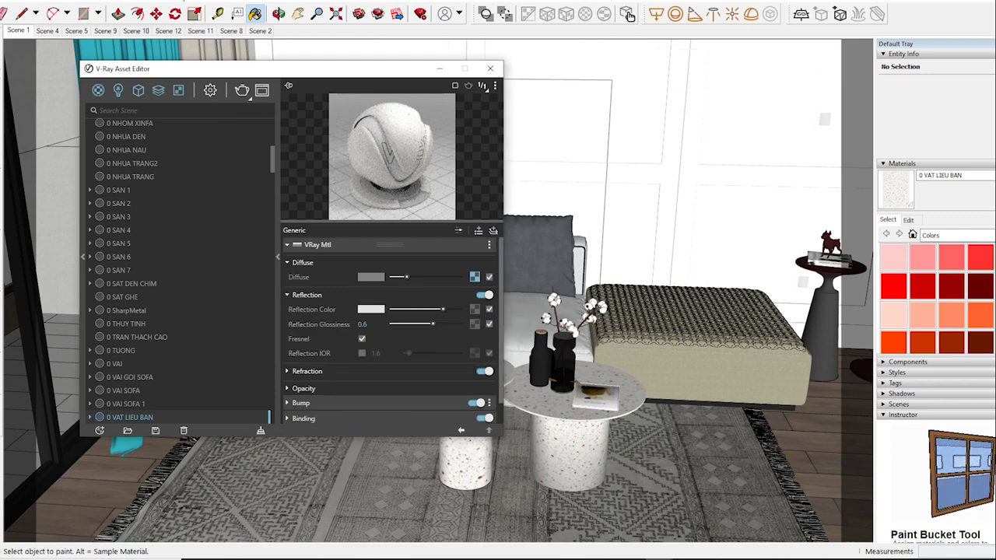
drag(443, 309, 436, 323)
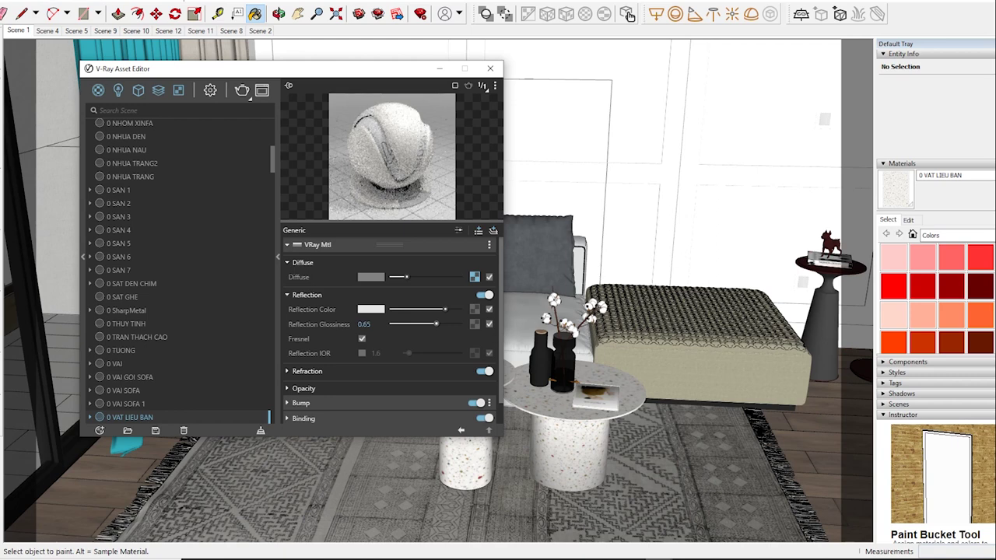
scroll(394, 331, down, 1)
click(287, 348)
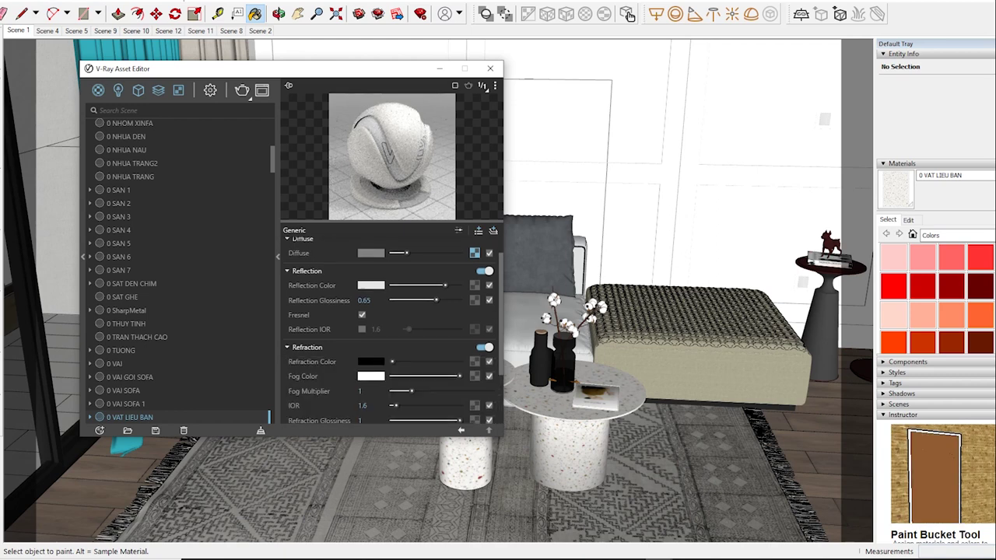
scroll(389, 327, down, 2)
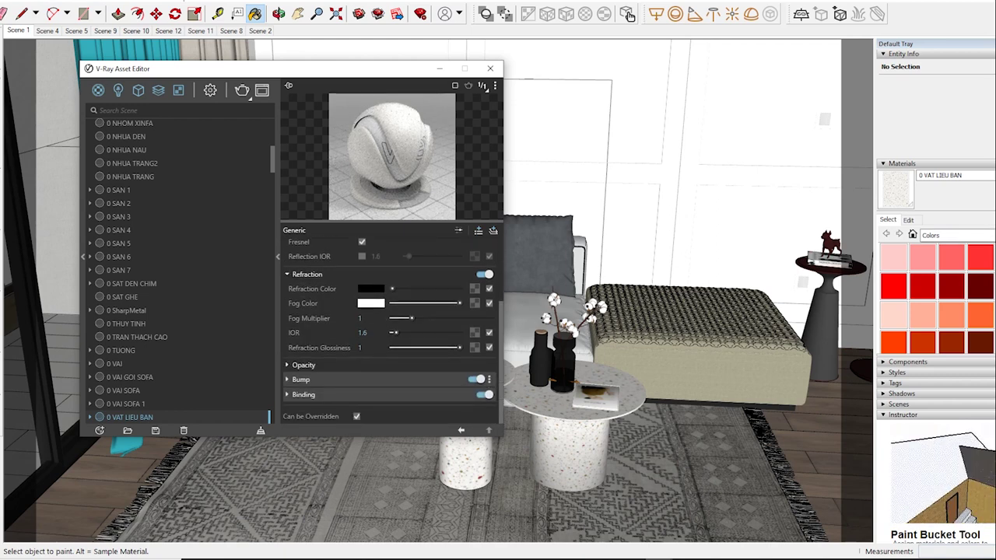
Step: Orbit closer to the sofa and sample its 0 VAI SOFA 1 fabric
click(629, 14)
middle_drag(623, 350, 700, 343)
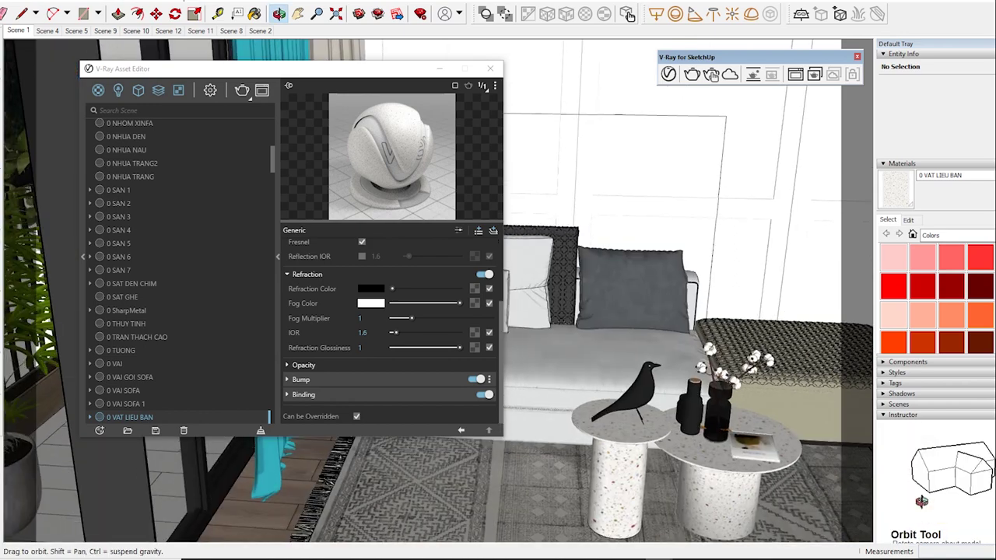
alt+click(607, 343)
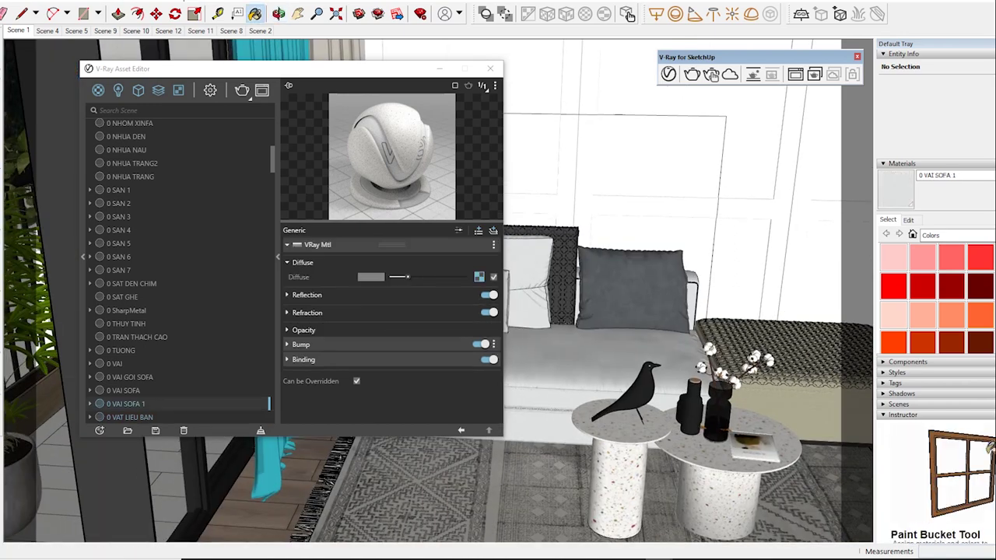
Step: Raise 0 VAI SOFA 1's Reflection Glossiness from 0.3 to 0.35 and check its refraction
click(287, 295)
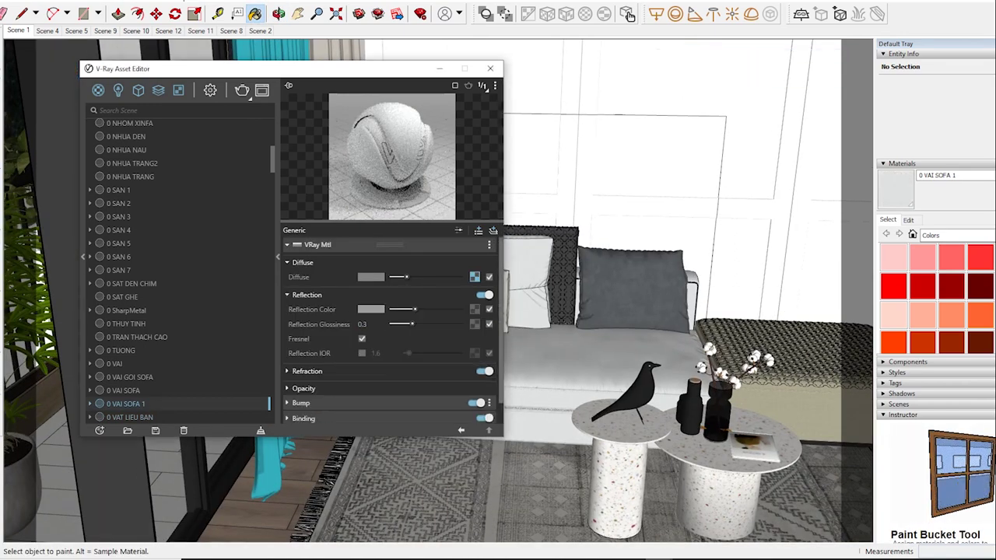
drag(412, 324, 416, 324)
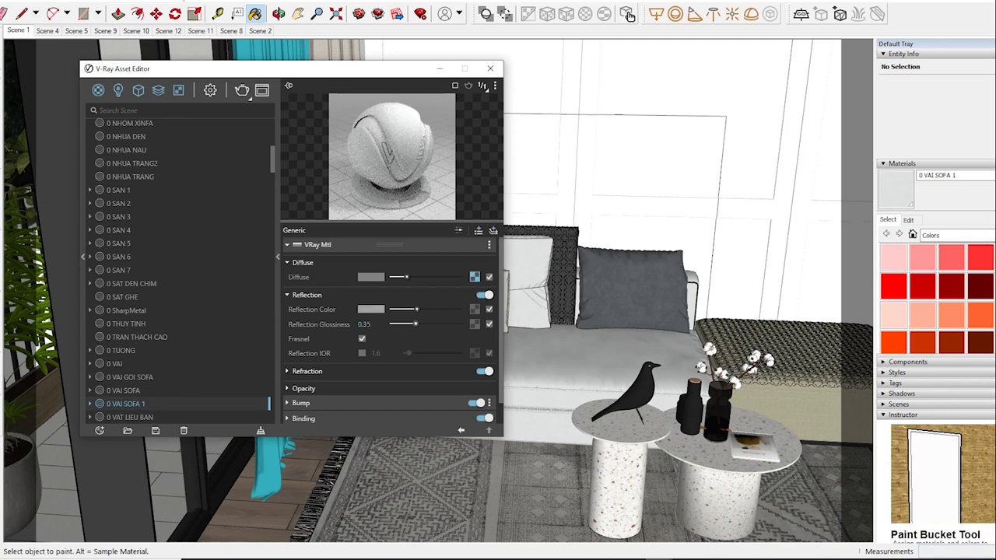
click(287, 372)
scroll(389, 327, down, 2)
scroll(389, 326, down, 3)
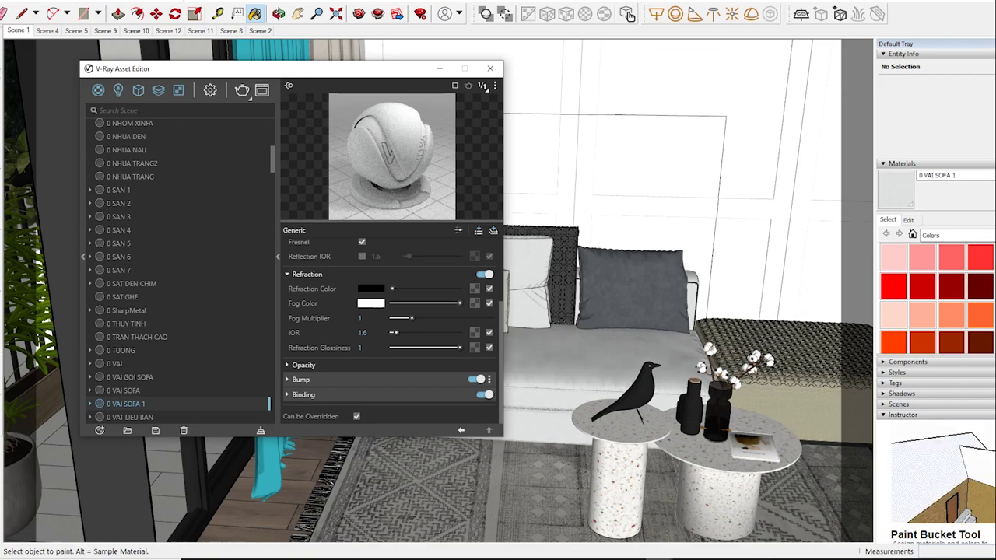
Step: Orbit along the sofa toward the balcony and sample the 0 DA SOFA material
click(627, 14)
middle_drag(622, 311, 646, 342)
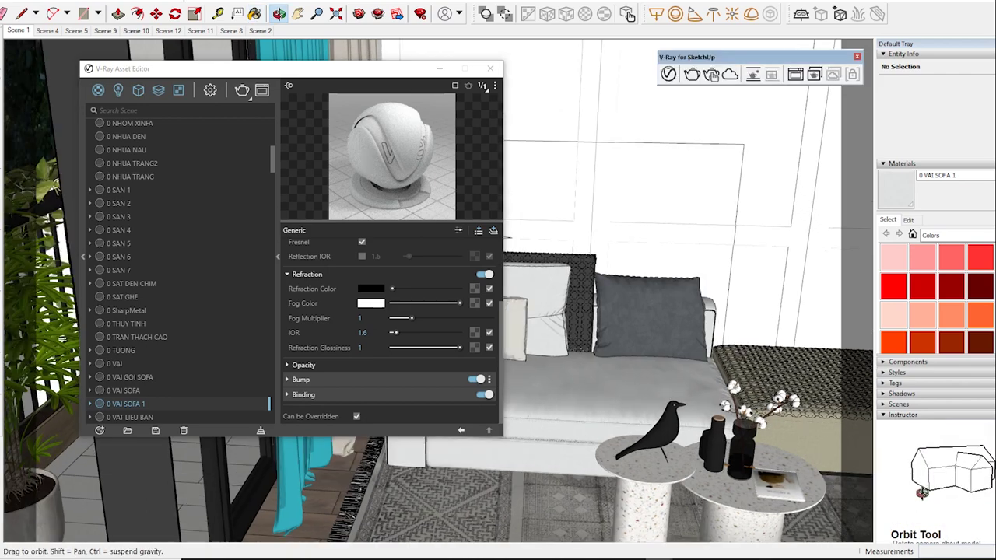
key(b)
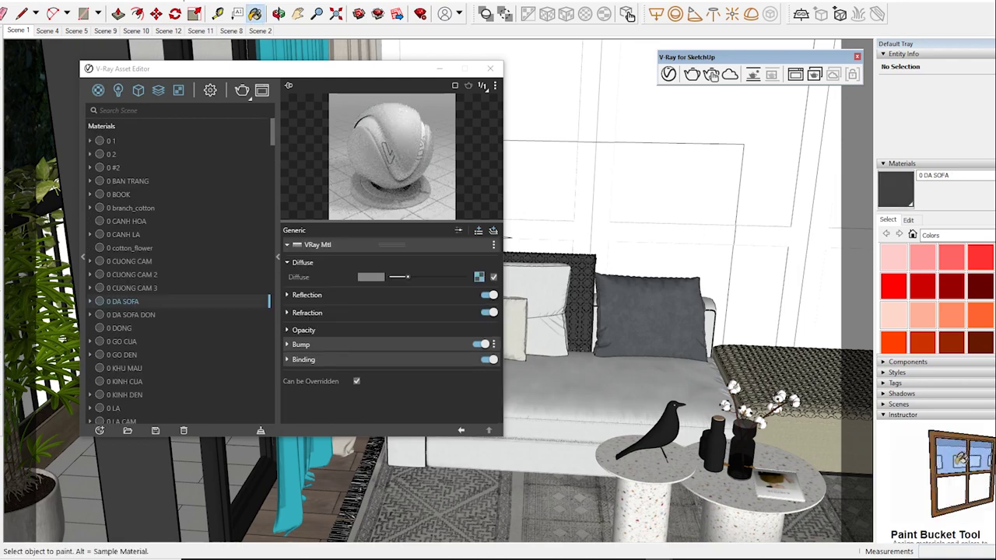
Step: Move the Asset Editor to reveal the balcony, then sample the glass's 0 KINH CUA material
drag(350, 69, 638, 35)
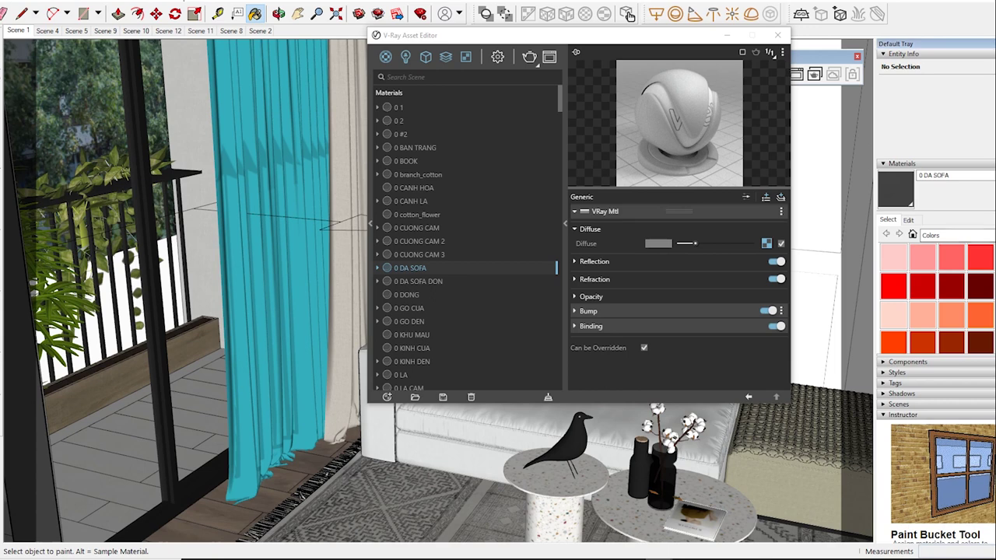
key(alt)
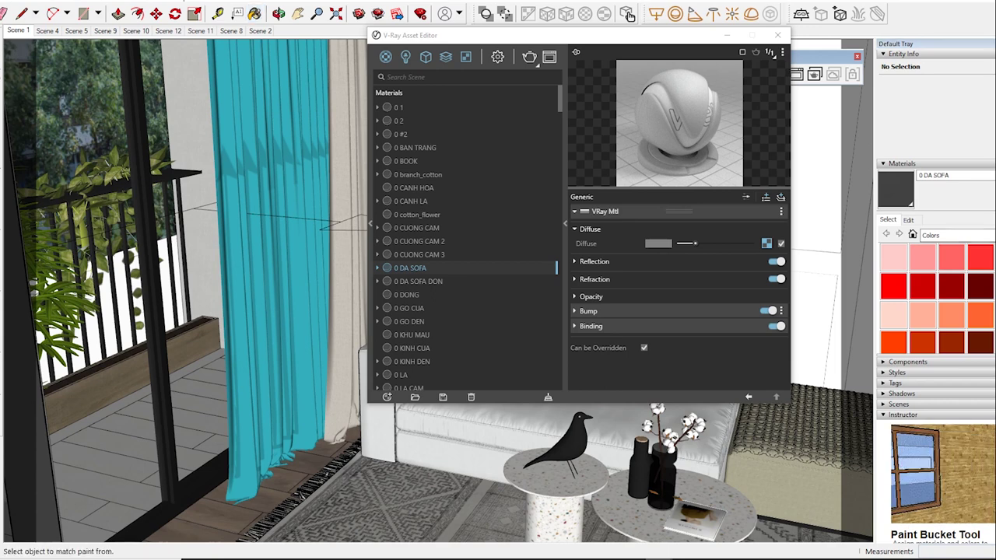
alt+click(117, 311)
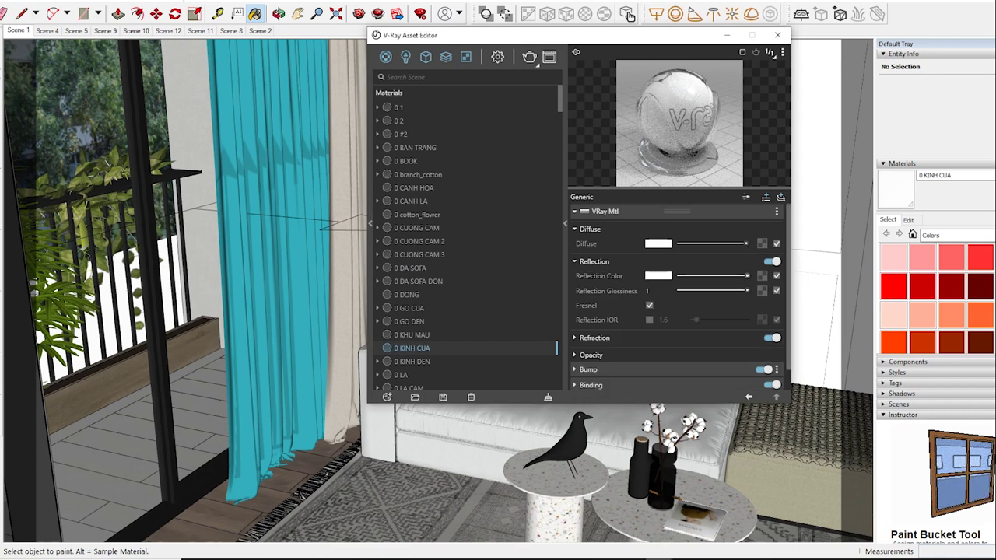
Step: Lower 0 KINH CUA reflection glossiness to 0.95, then sample the curtain's Two Sided material
drag(747, 290, 743, 290)
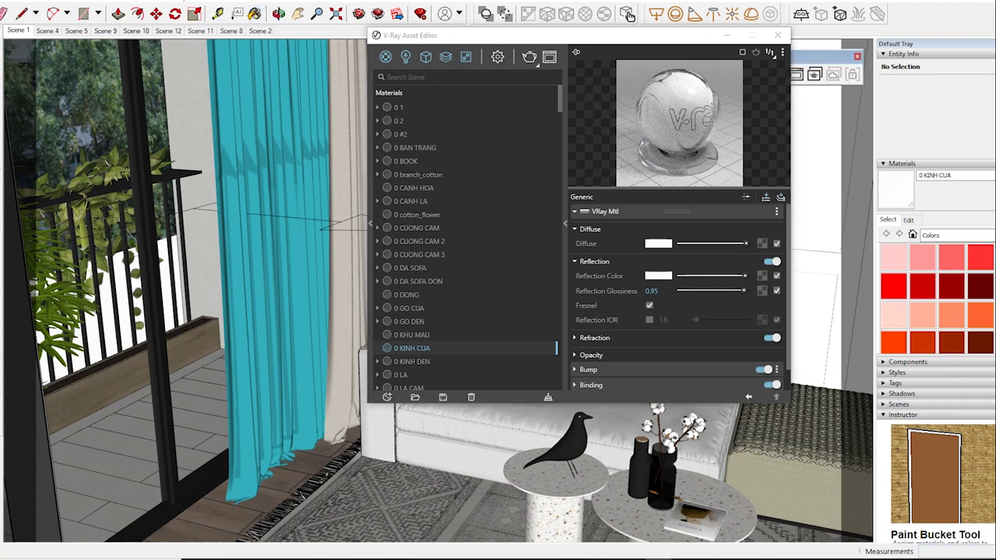
key(alt)
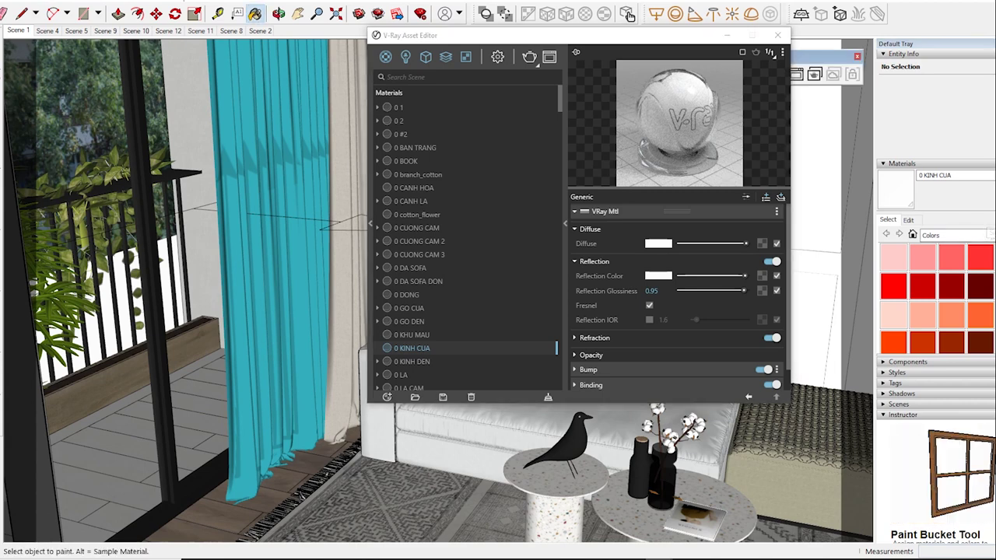
key(alt)
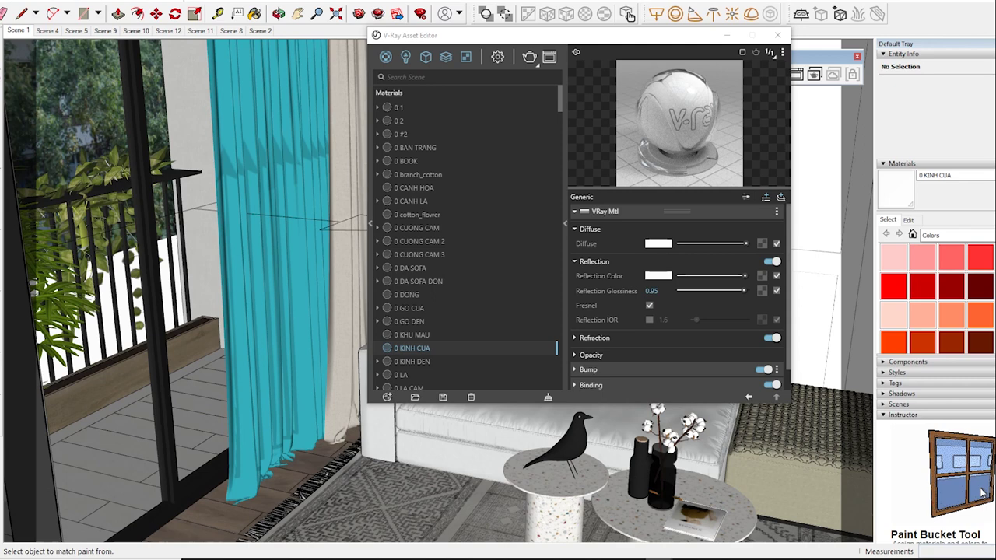
alt+click(272, 257)
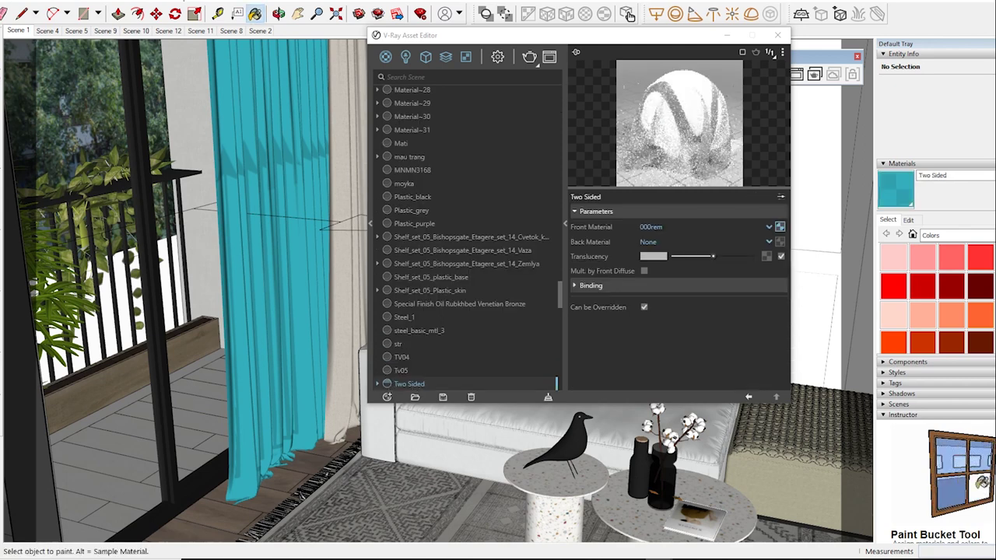
Step: Sample the [Color A08]1 material, return to the Select tool, and move the editor left
key(alt)
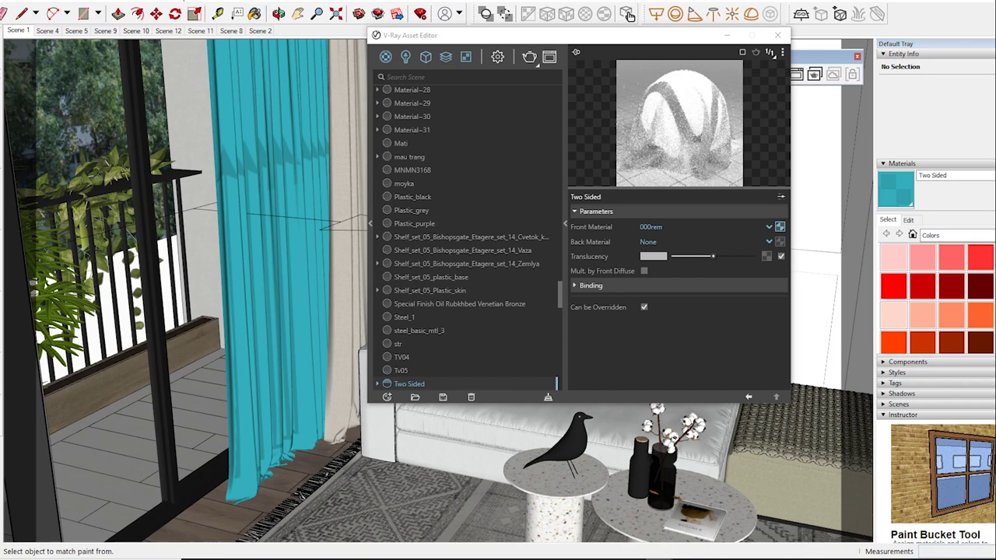
alt+click(824, 233)
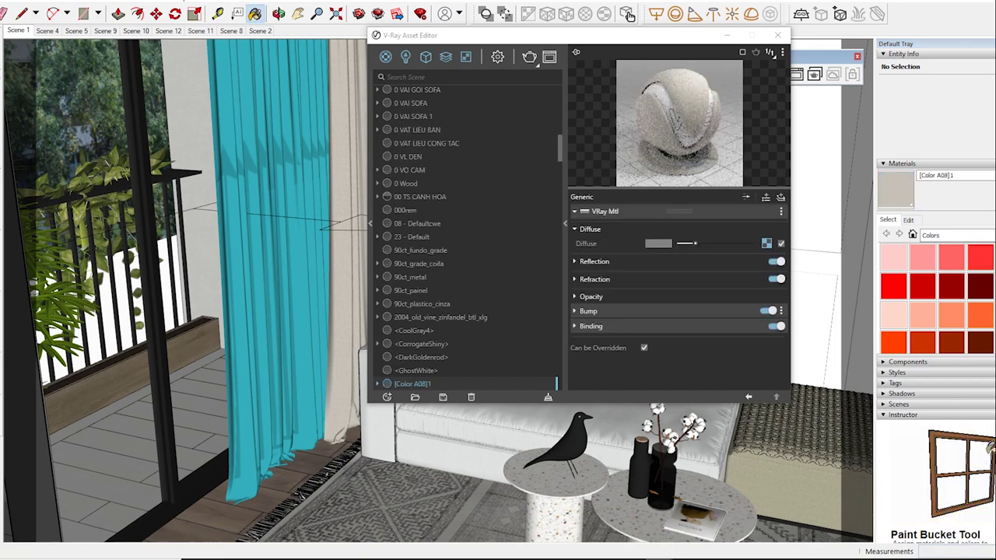
key(space)
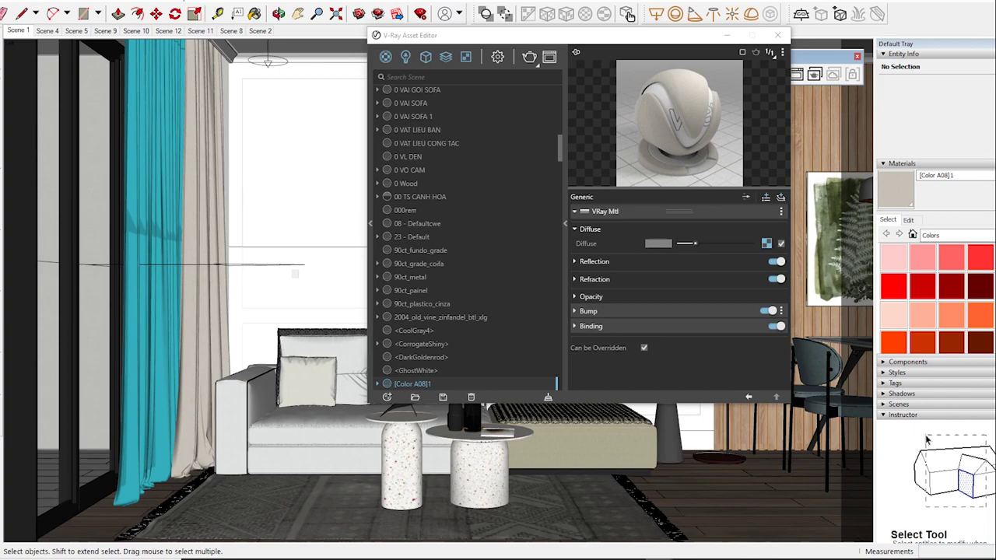
mouse_move(405, 35)
mouse_down()
mouse_move(339, 104)
mouse_move(128, 121)
mouse_move(147, 107)
mouse_up()
Step: Raise the IES Light intensity to 10000 lm, then show the Rectangle Light settings
click(950, 465)
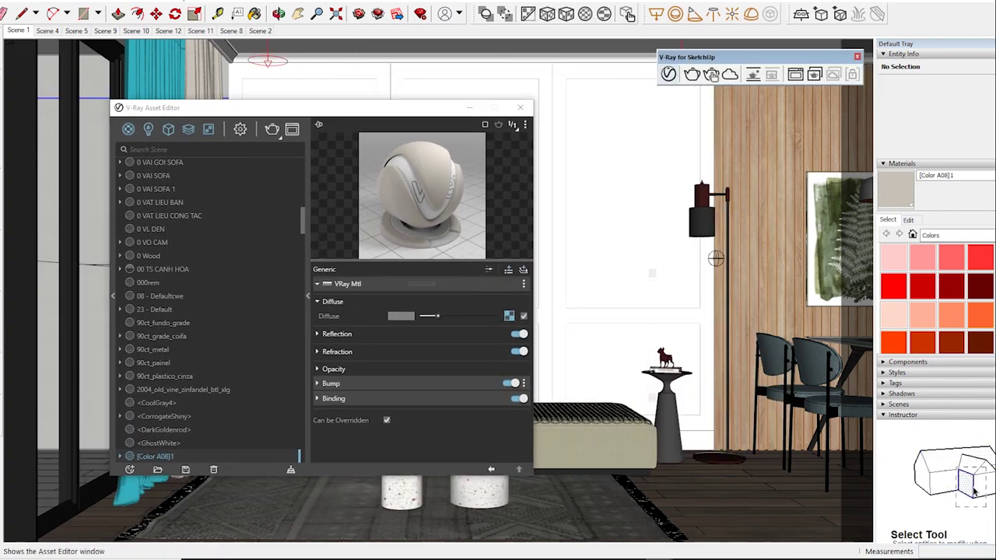
drag(747, 56, 876, 75)
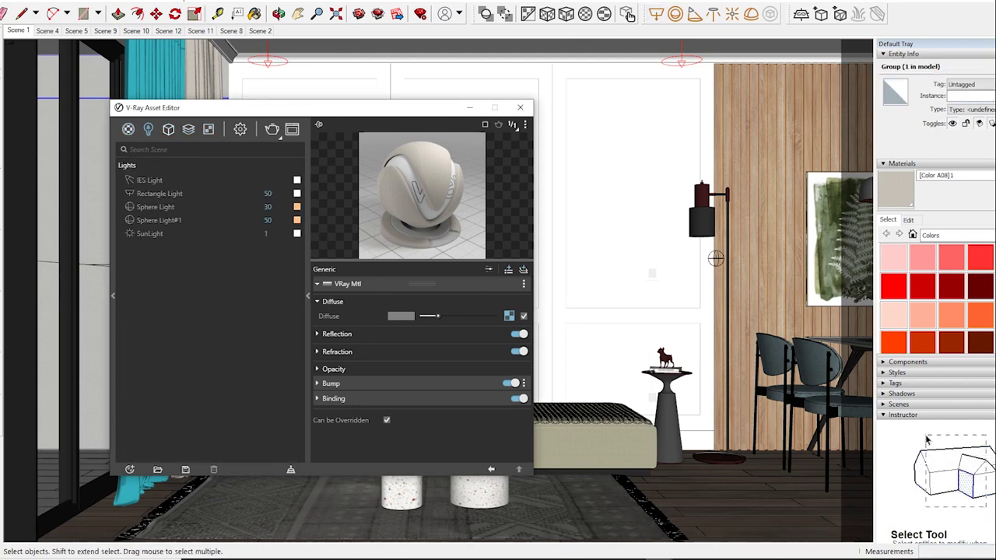
click(150, 180)
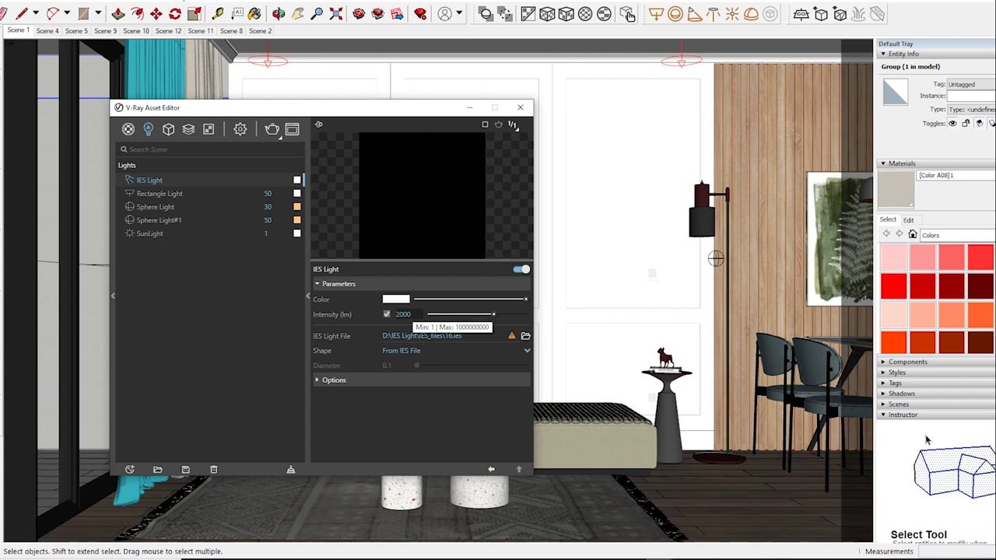
double_click(402, 314)
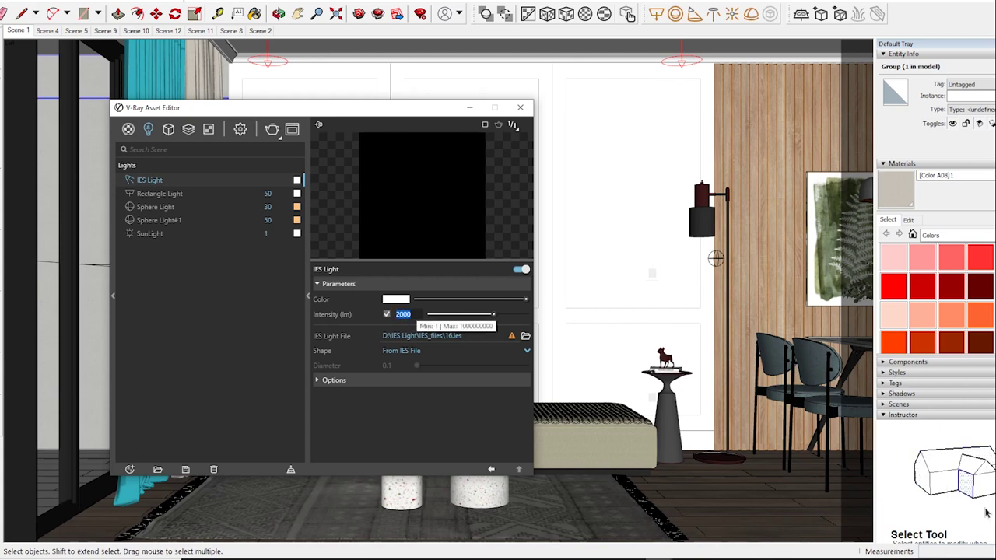
text(1000)
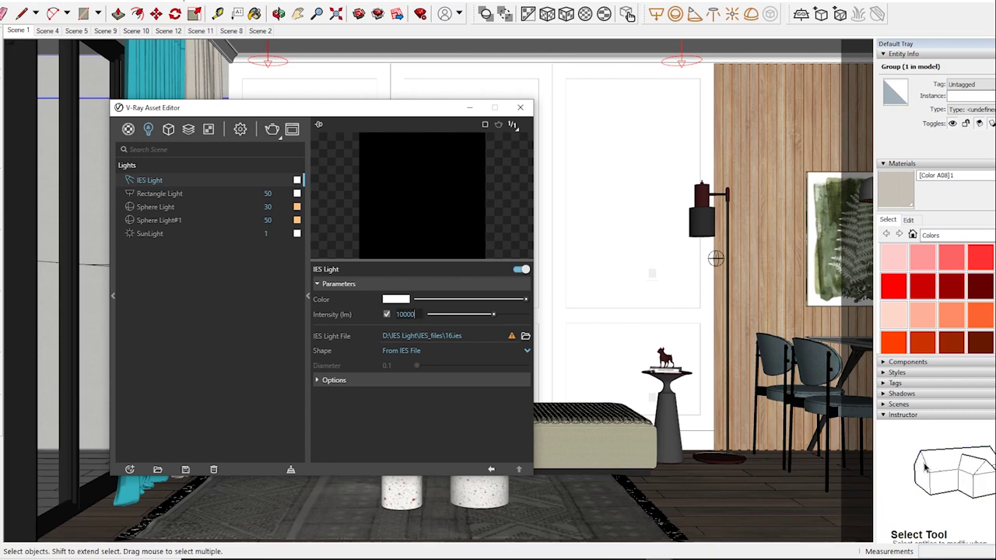
key(Return)
click(159, 193)
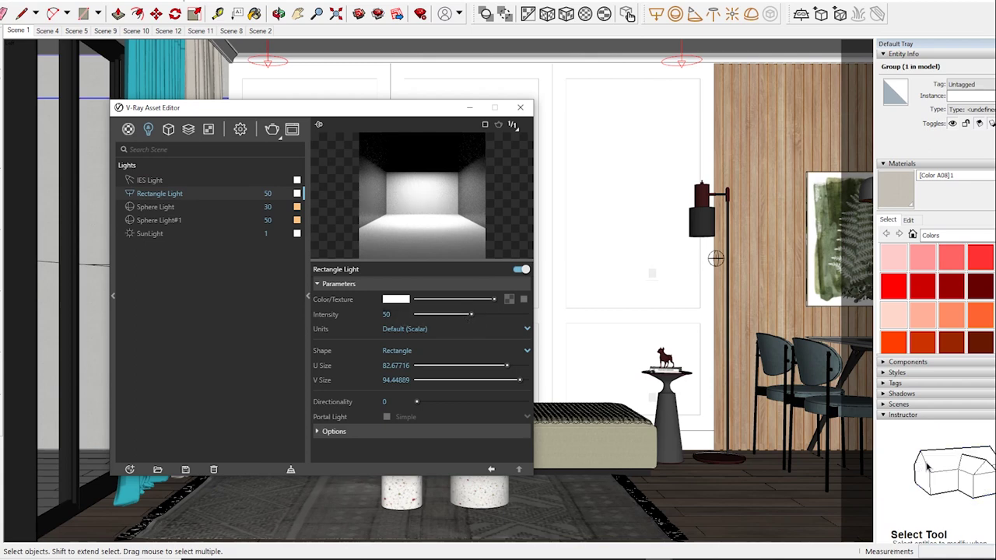
Step: Review the Sphere Light, Sphere Light#1 and SunLight settings, then switch to render Settings
click(155, 206)
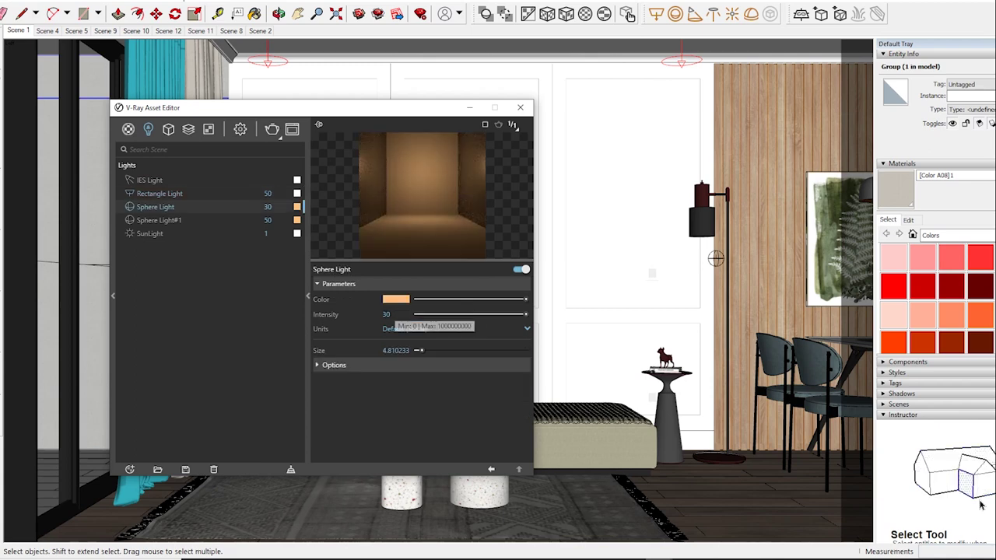
click(158, 219)
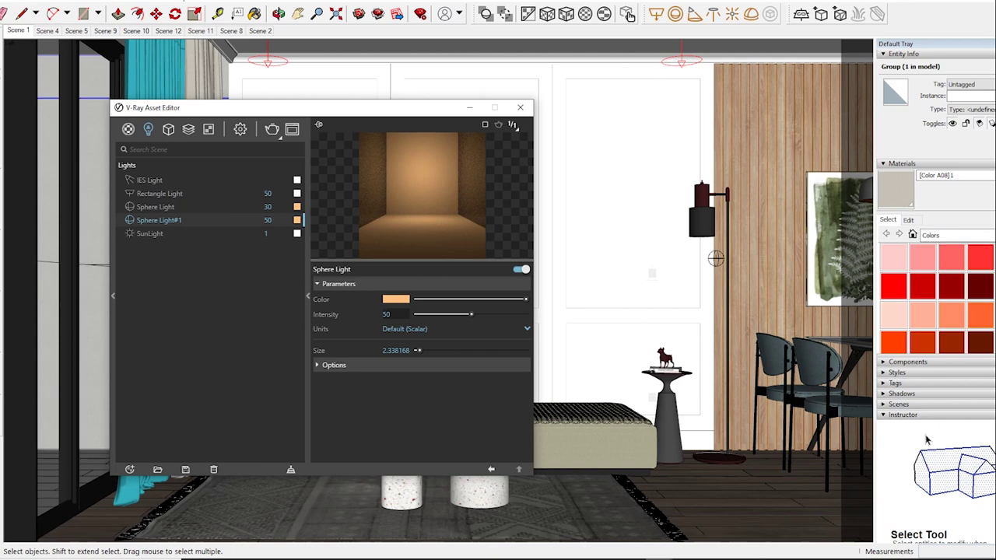
click(149, 234)
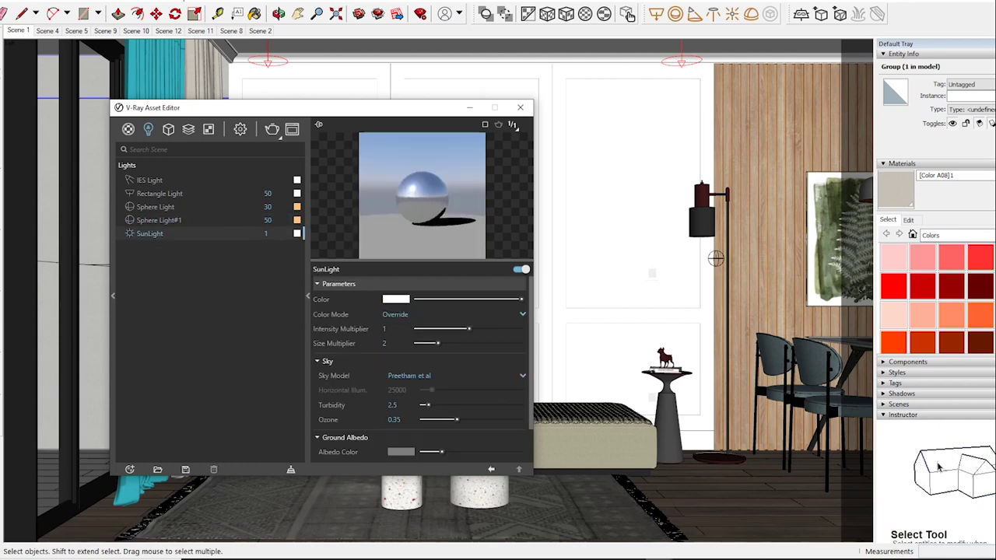
click(127, 128)
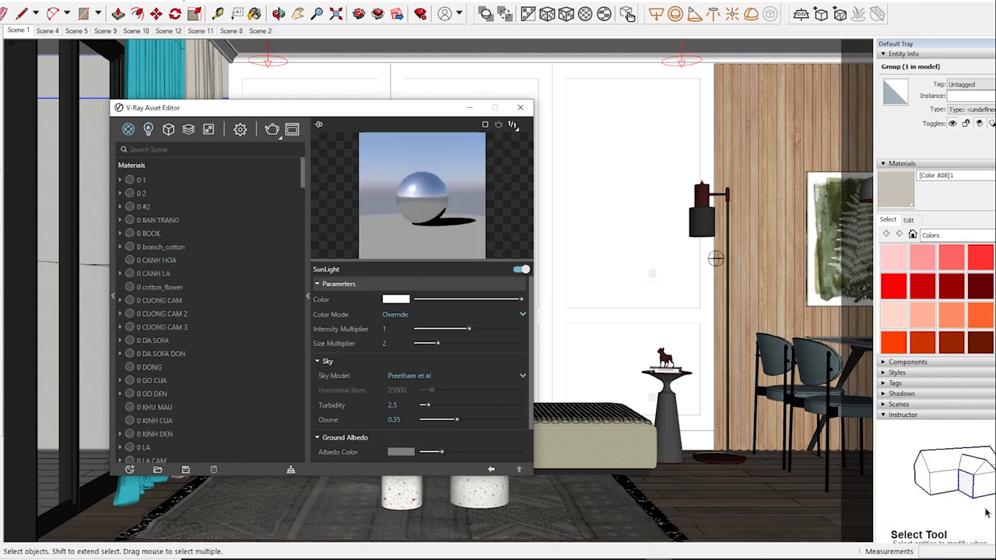
click(240, 128)
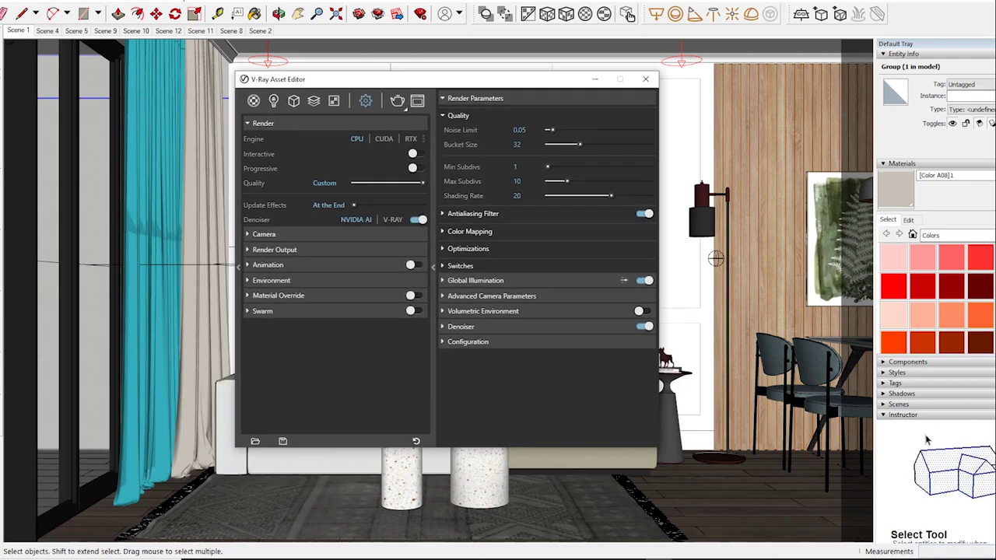
Step: Set the V-Ray camera exposure value to 9.5
drag(311, 107, 410, 65)
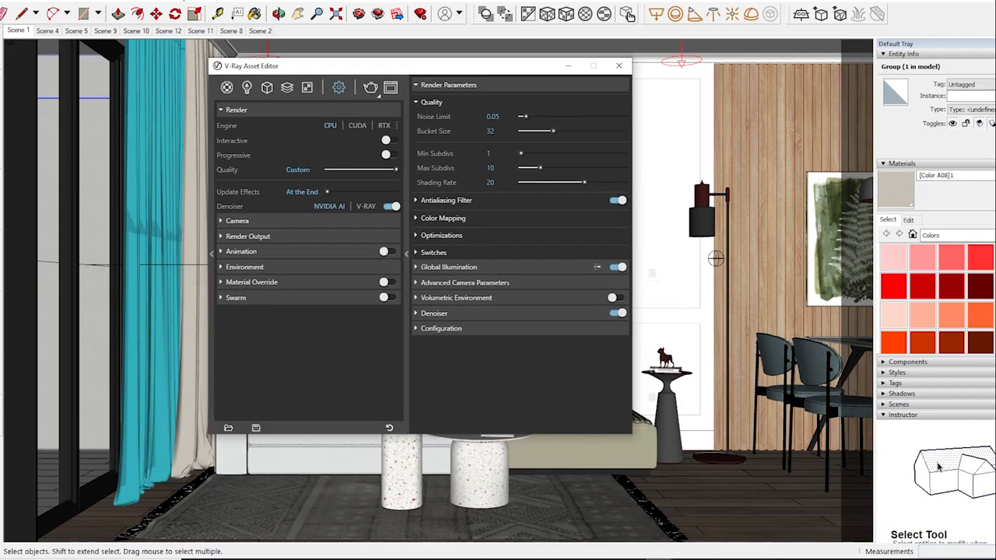
click(237, 221)
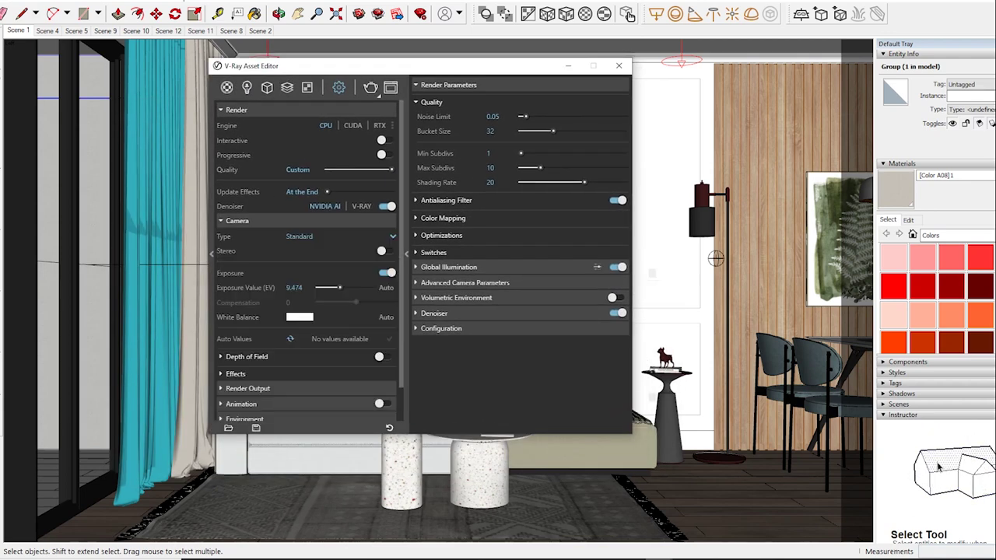
double_click(295, 287)
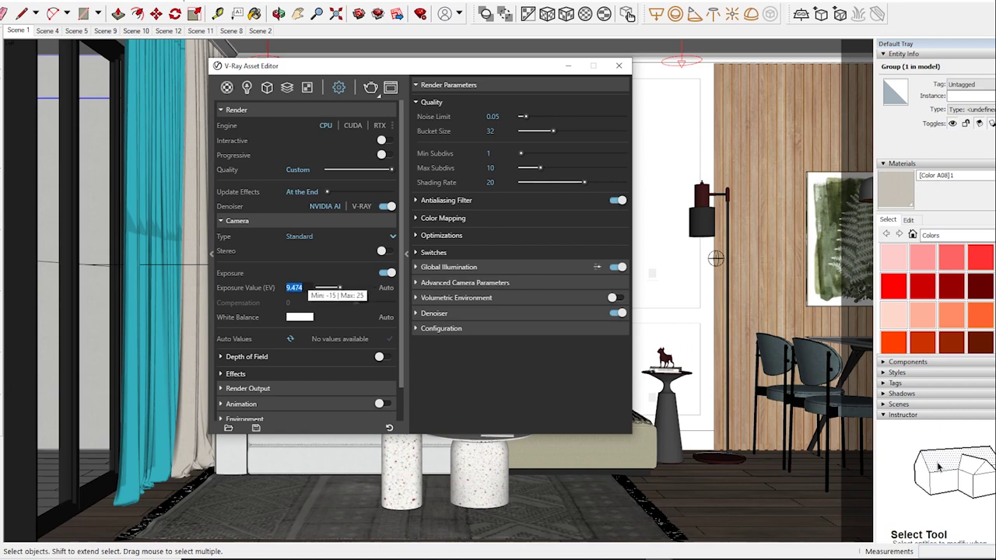
text(9.)
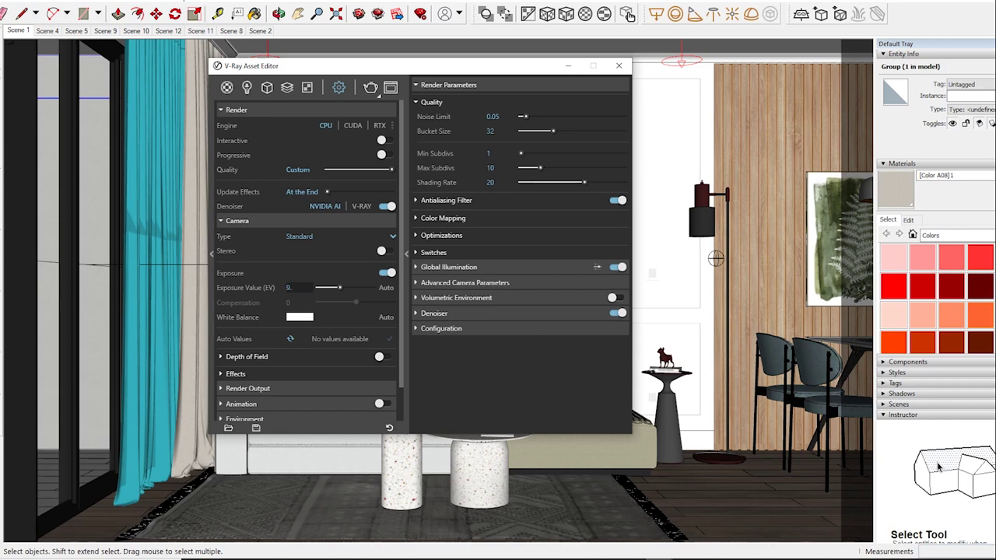
key(Return)
Step: Expand the Render Output, Animation and Environment sections and review the Quality parameters
scroll(307, 261, down, 1)
click(247, 351)
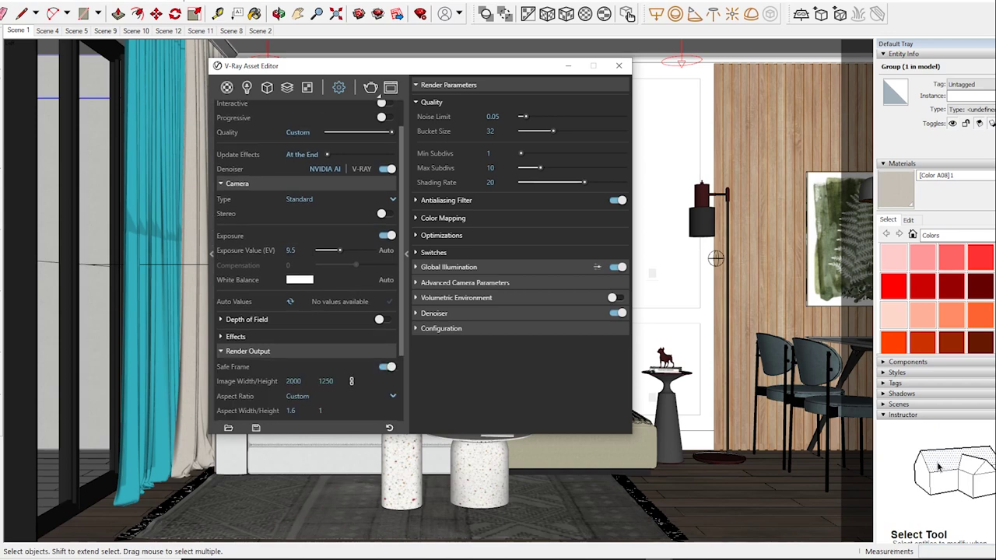
scroll(307, 261, down, 2)
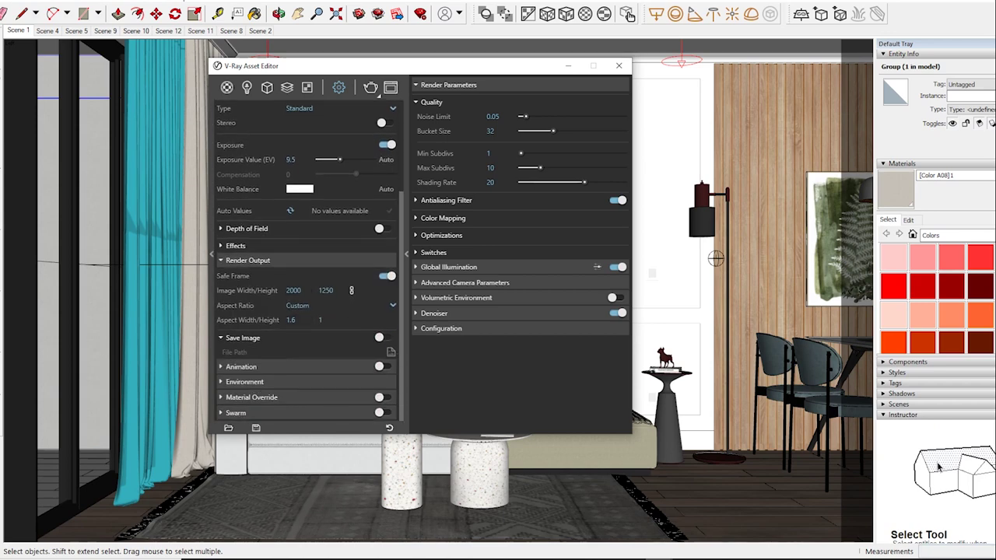
click(241, 367)
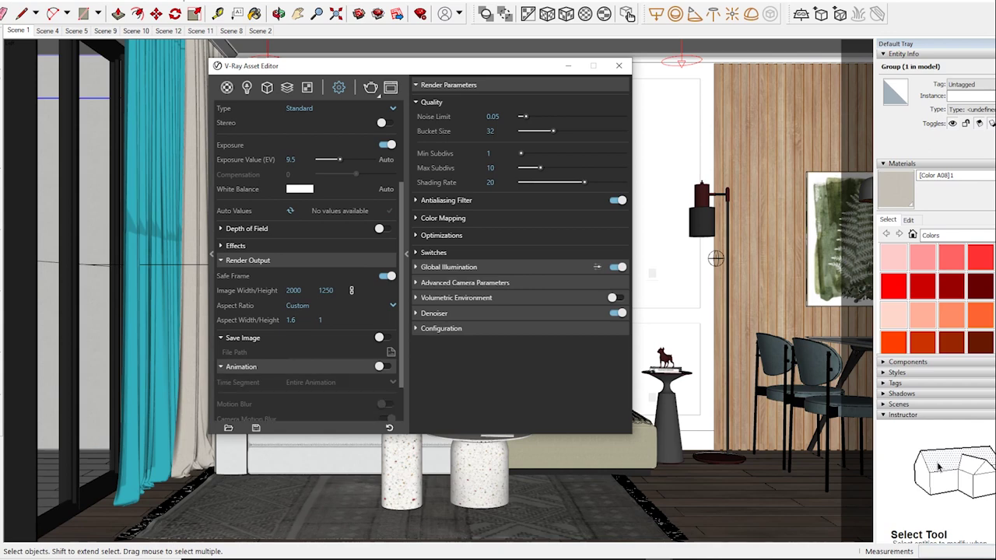
scroll(241, 366, down, 1)
click(244, 382)
scroll(307, 311, down, 2)
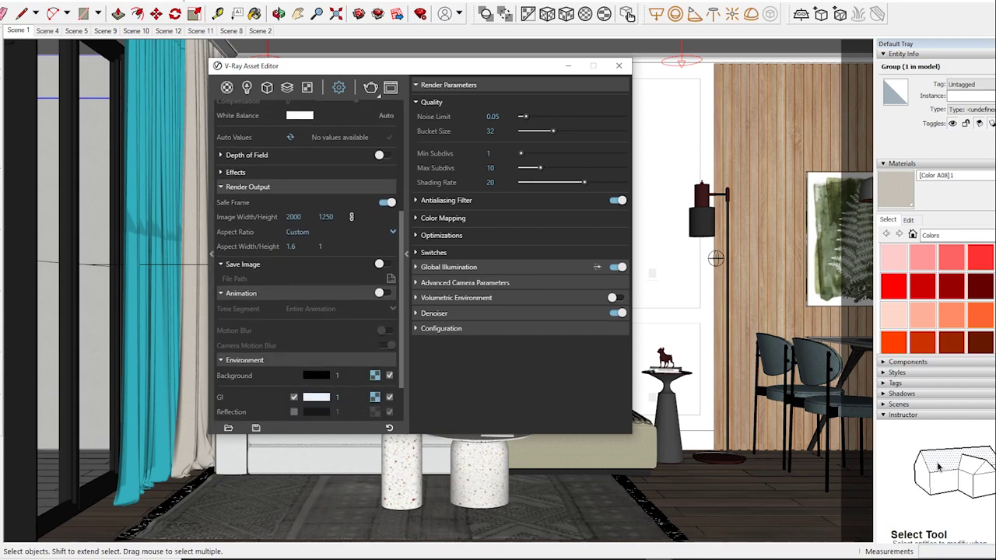
scroll(306, 311, up, 3)
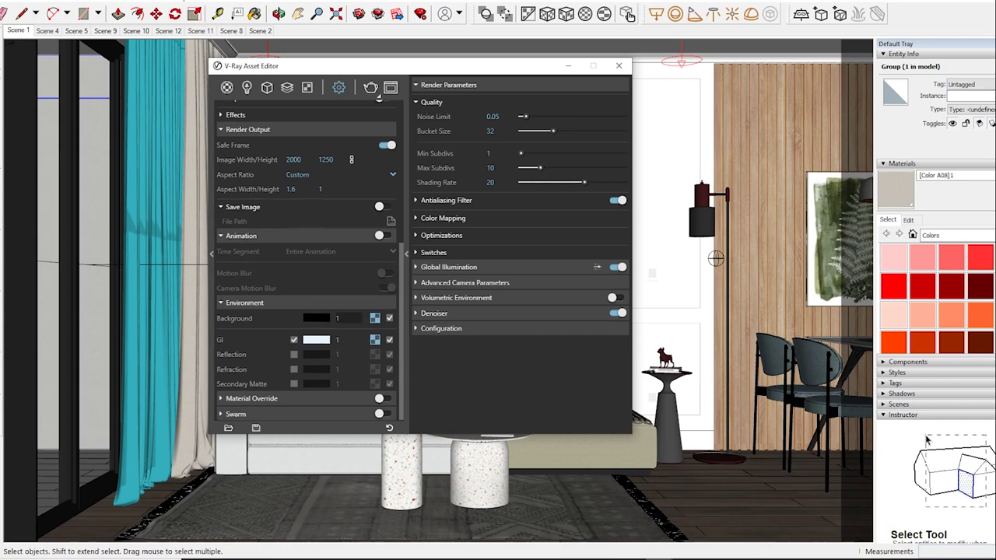
scroll(307, 311, up, 3)
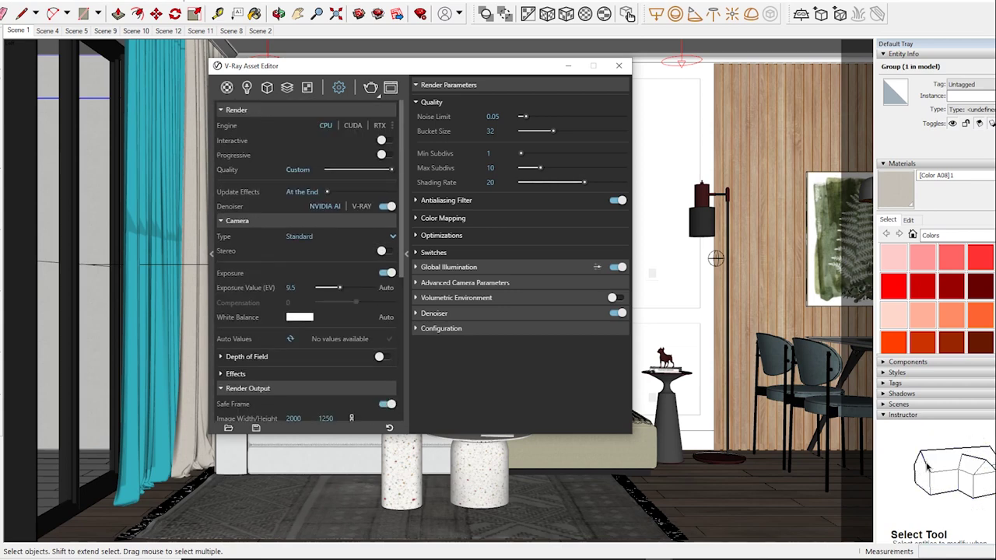
click(491, 131)
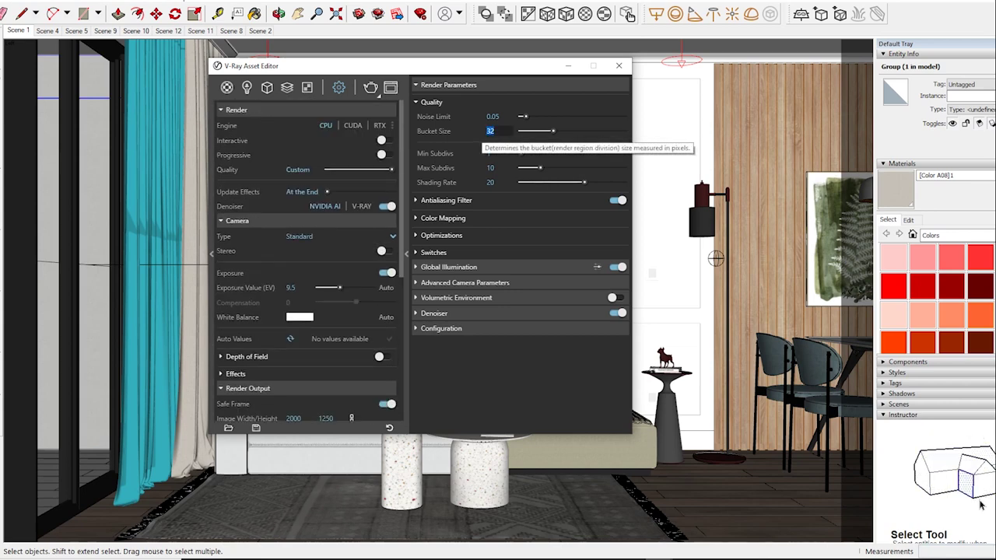
Step: Set bucket size to 72 and max subdivs to 24
text(7)
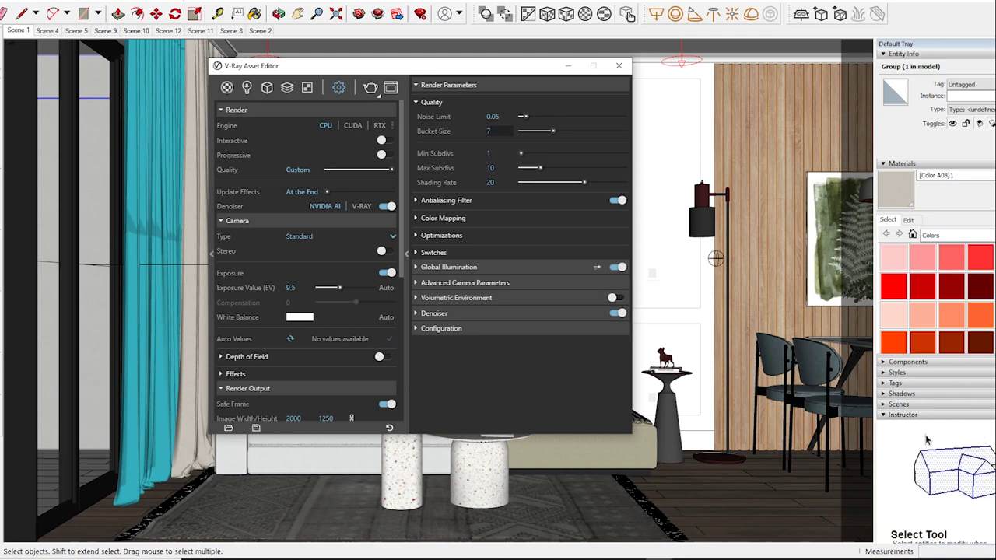
key(Return)
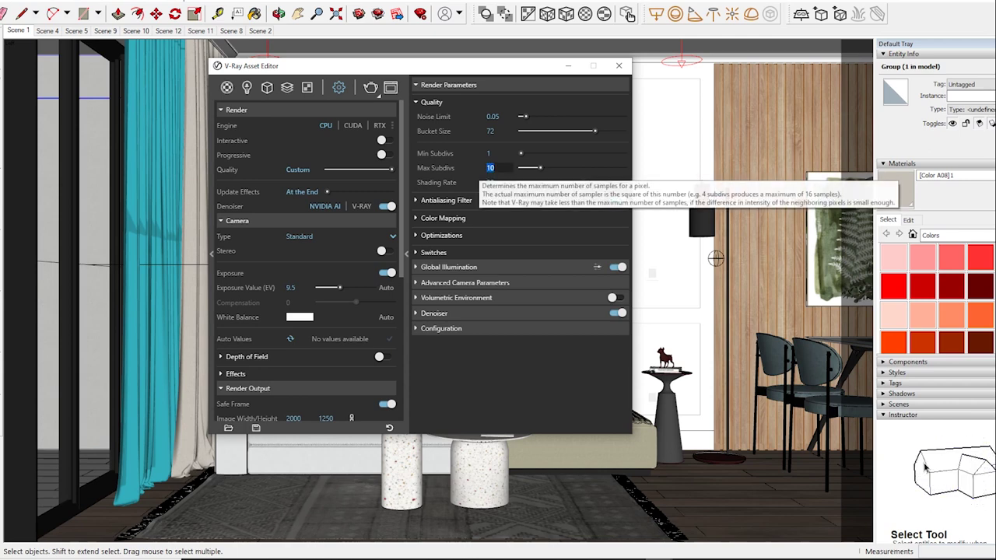
text(24)
key(Return)
Step: Set the antialiasing filter to Triangle with size 1
click(446, 200)
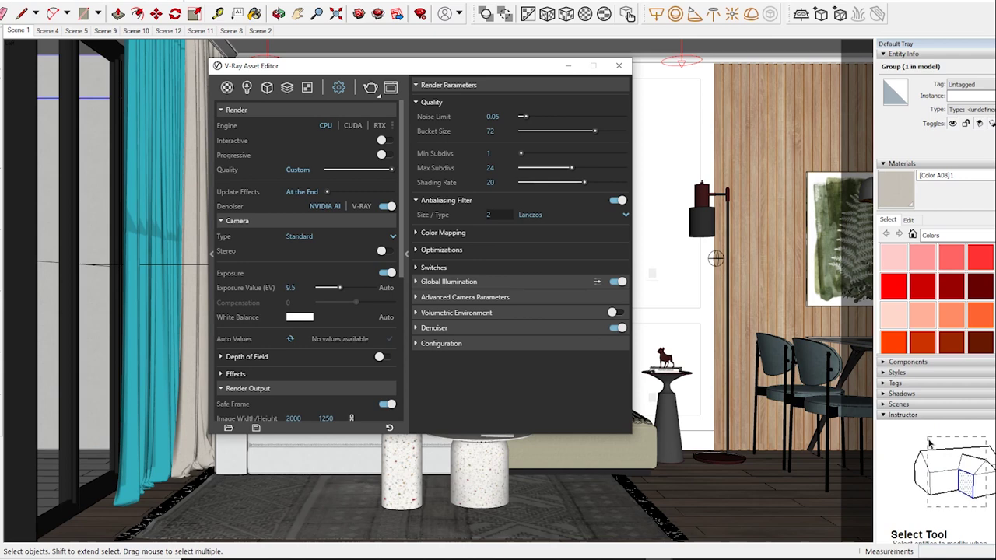
text(1)
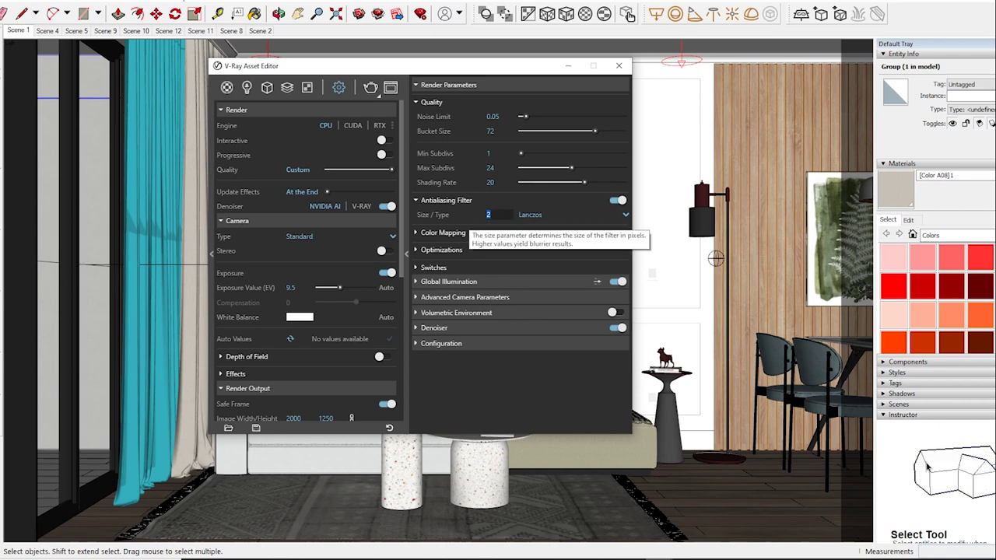
key(Return)
click(572, 215)
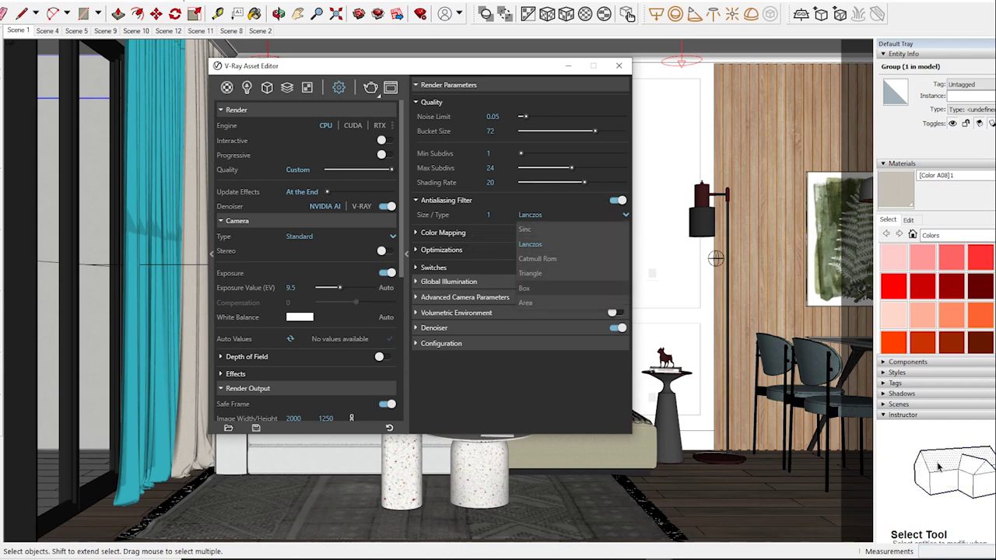
click(537, 258)
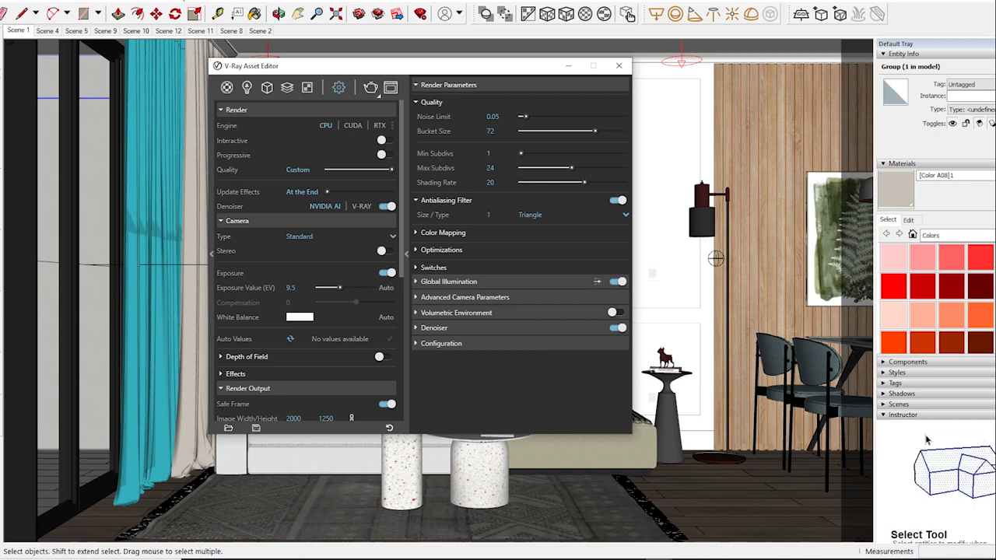
click(449, 281)
Step: Keep Irradiance map for primary rays and Light cache for secondary rays
click(550, 298)
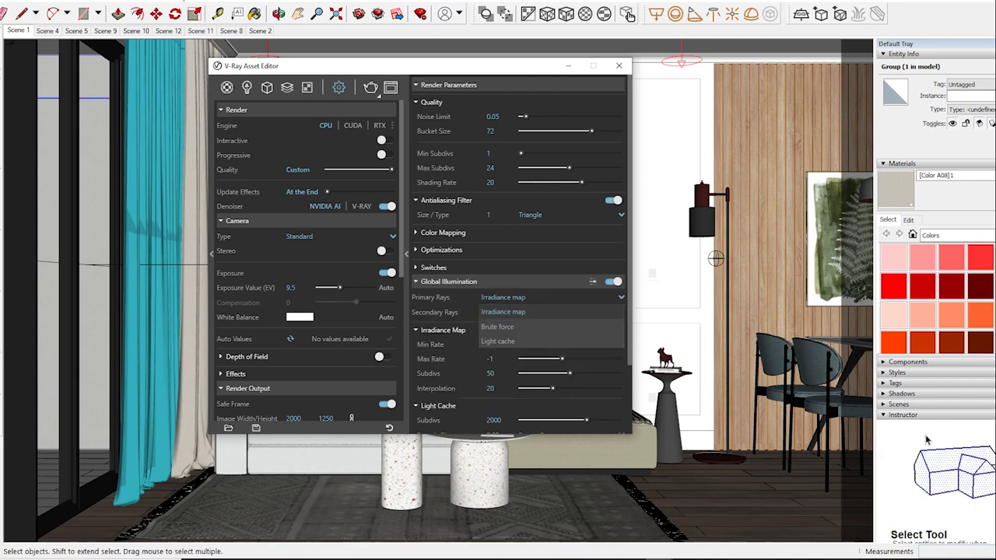
click(503, 326)
click(550, 312)
click(497, 356)
mouse_move(494, 420)
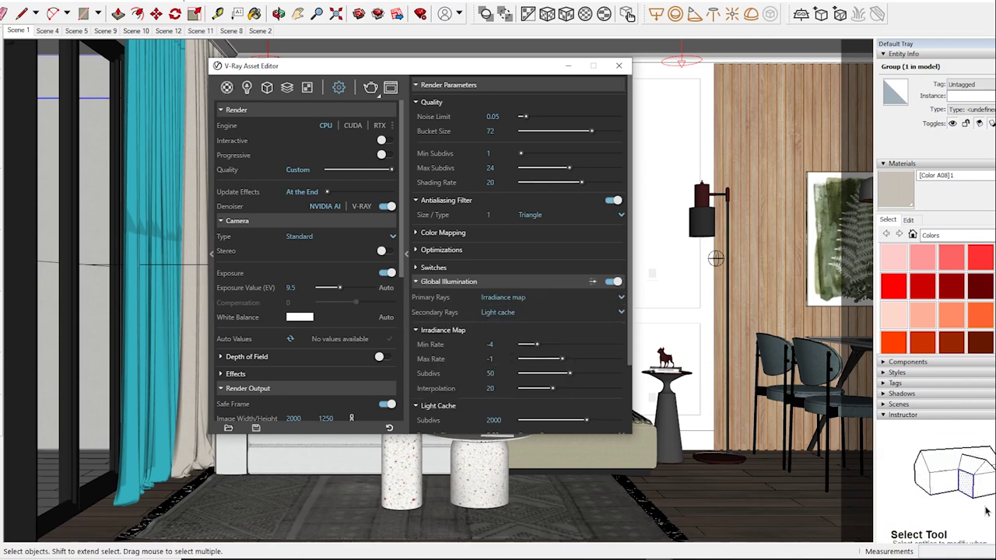
Step: Set irradiance map subdivs to 80 and interpolation to 50
click(490, 373)
text(80)
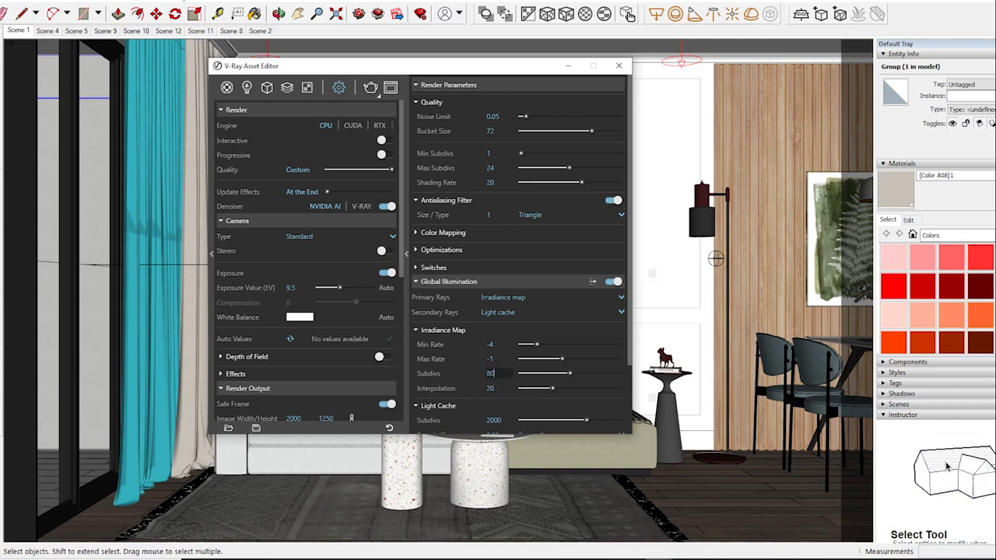
key(Tab)
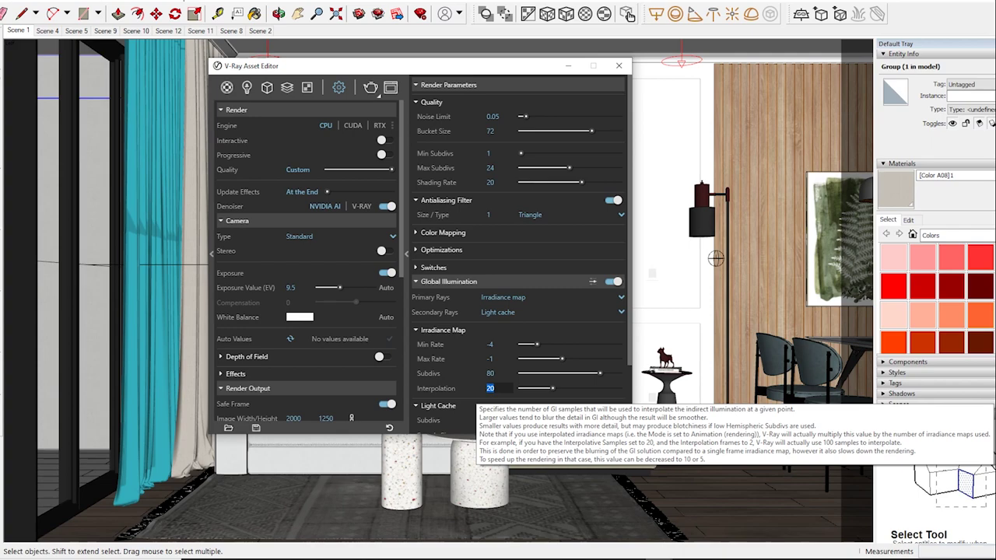
text(60)
key(Return)
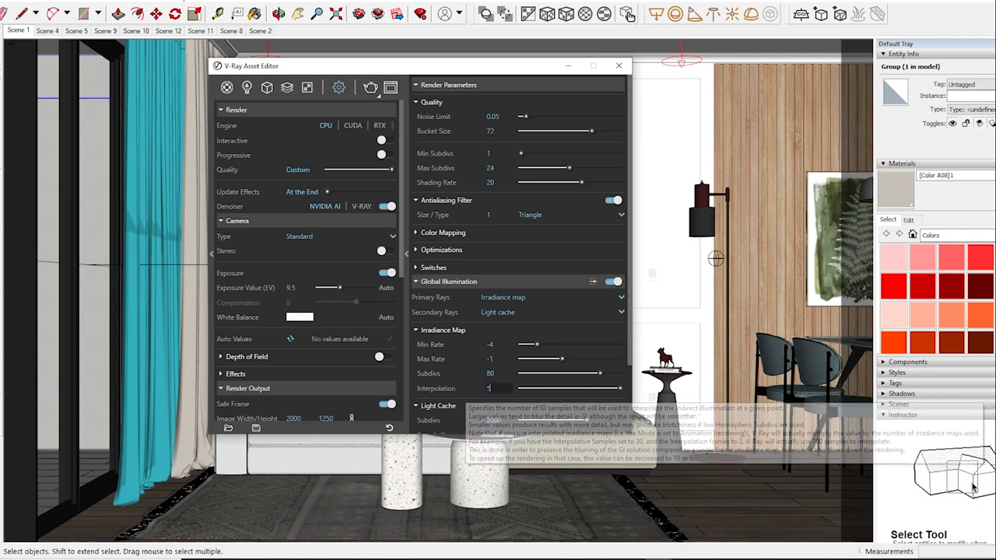
text(50)
key(Return)
Step: Lower light cache subdivs to 1200 and close the V-Ray settings window
scroll(518, 257, down, 3)
double_click(494, 335)
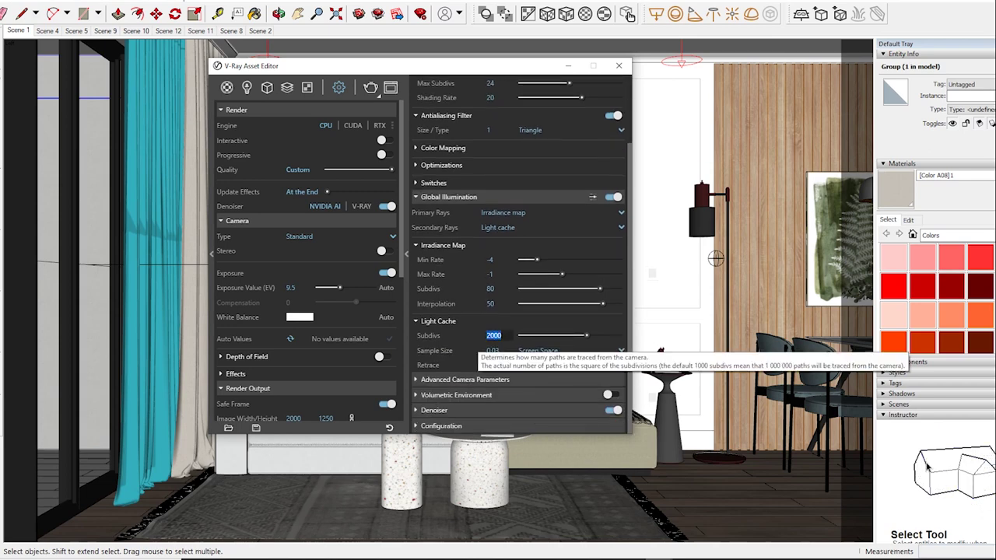
text(1200)
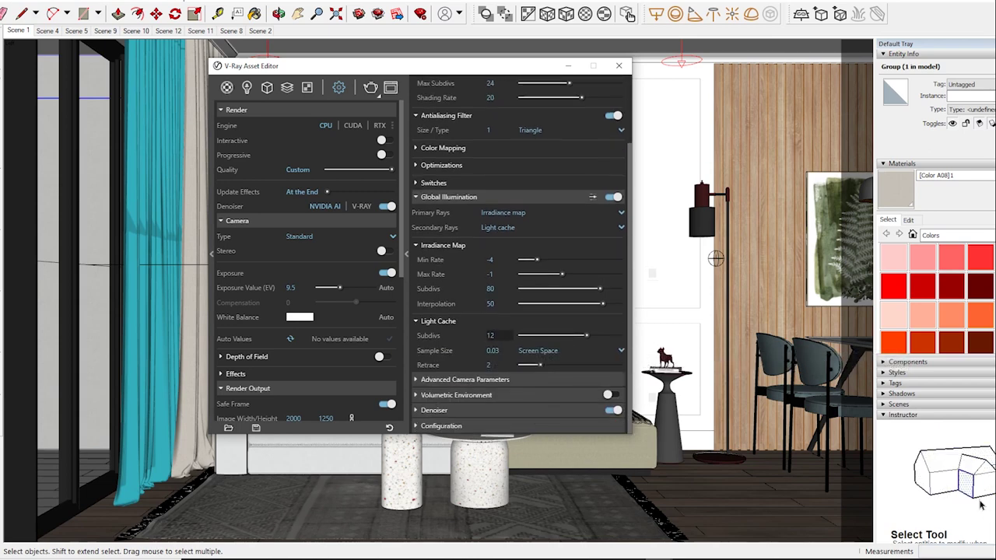
key(Return)
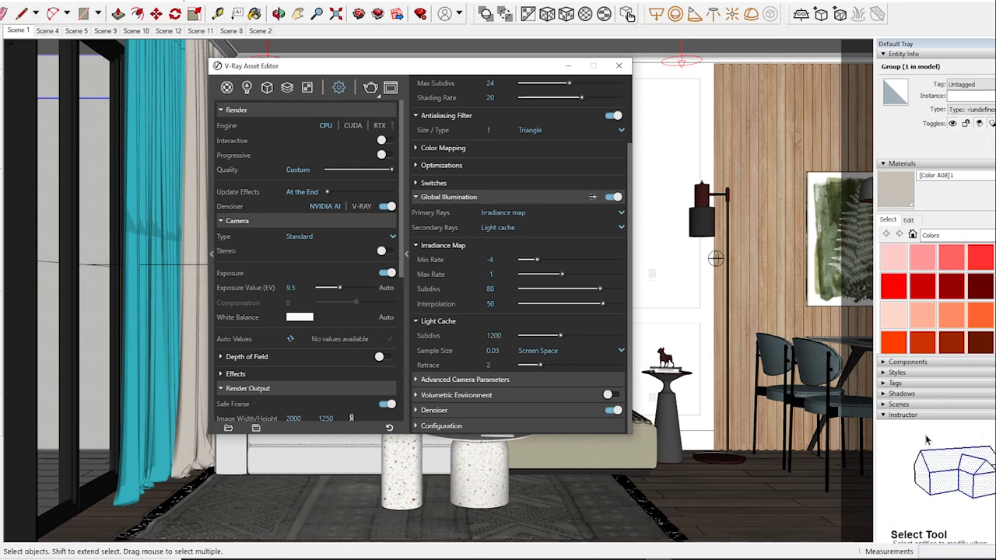
scroll(519, 257, up, 2)
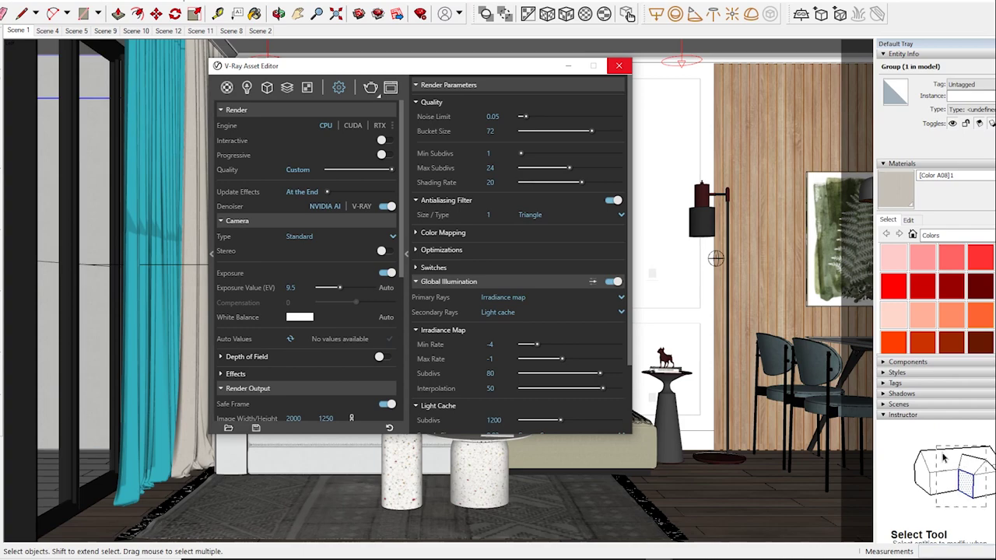
click(619, 65)
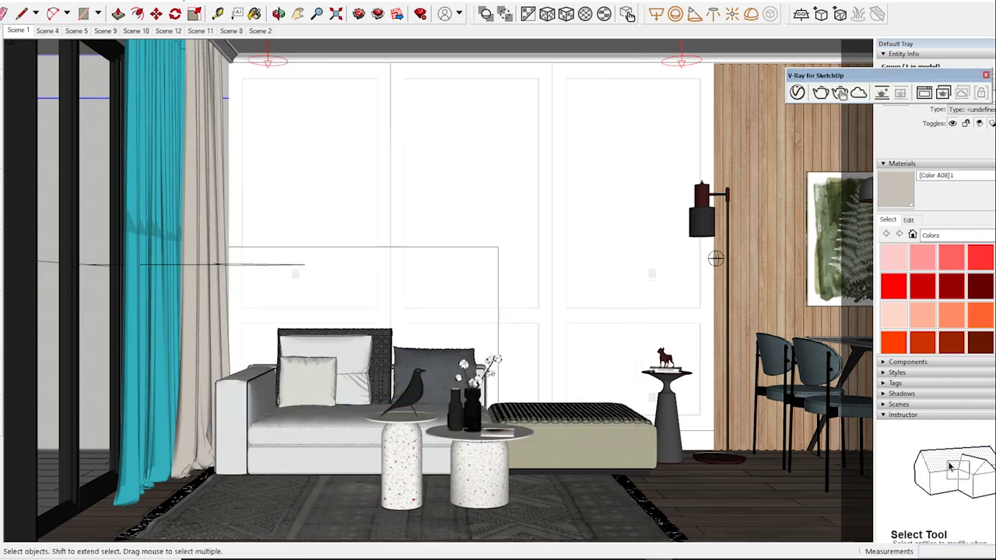
Step: Browse Scenes 4, 5, 9 and 12, then start an interactive V-Ray render of the living room
click(224, 49)
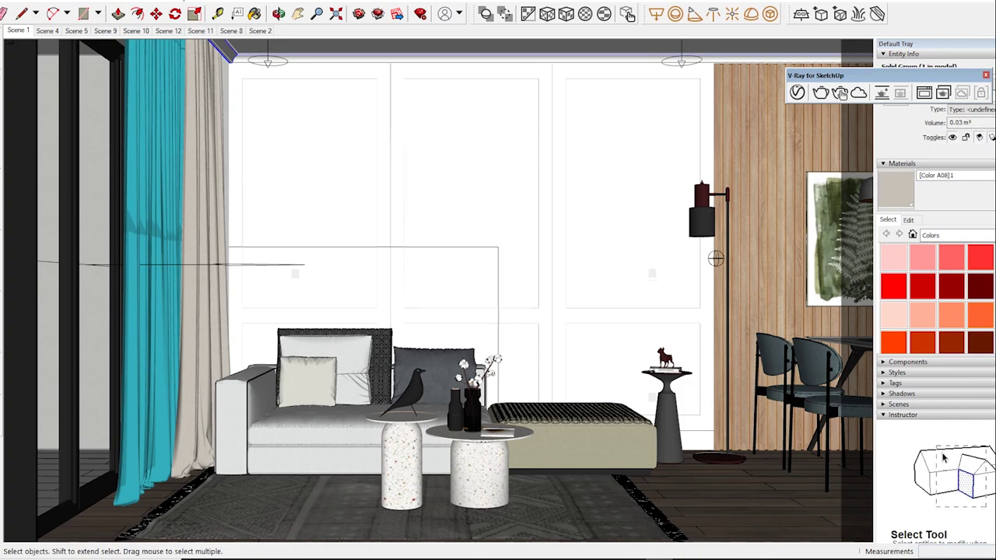
click(46, 30)
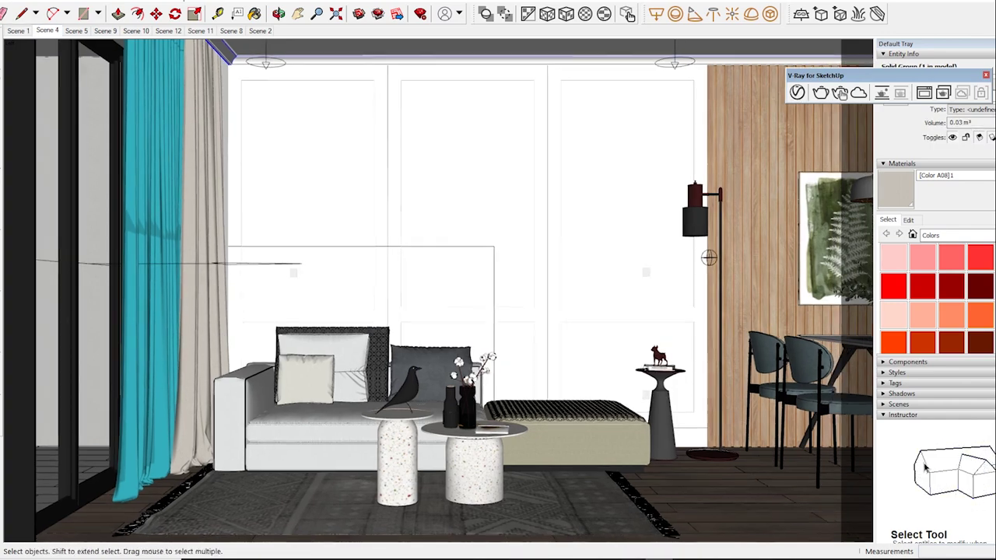
click(76, 31)
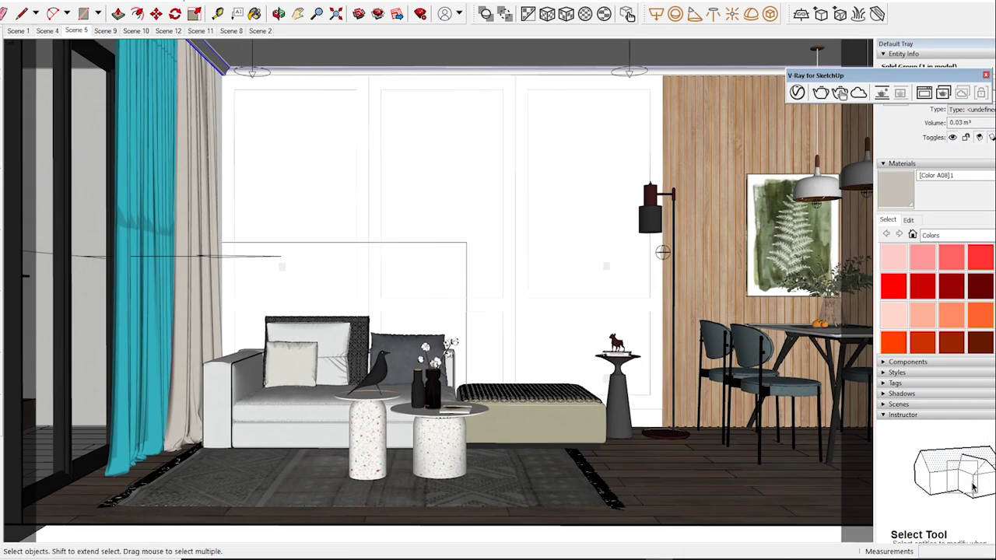
key(Page_Down)
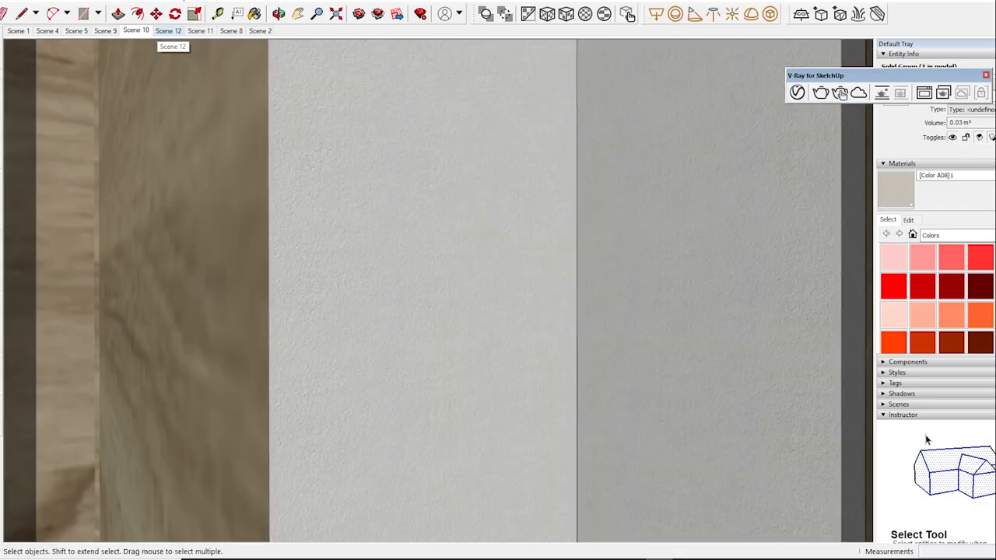
key(o)
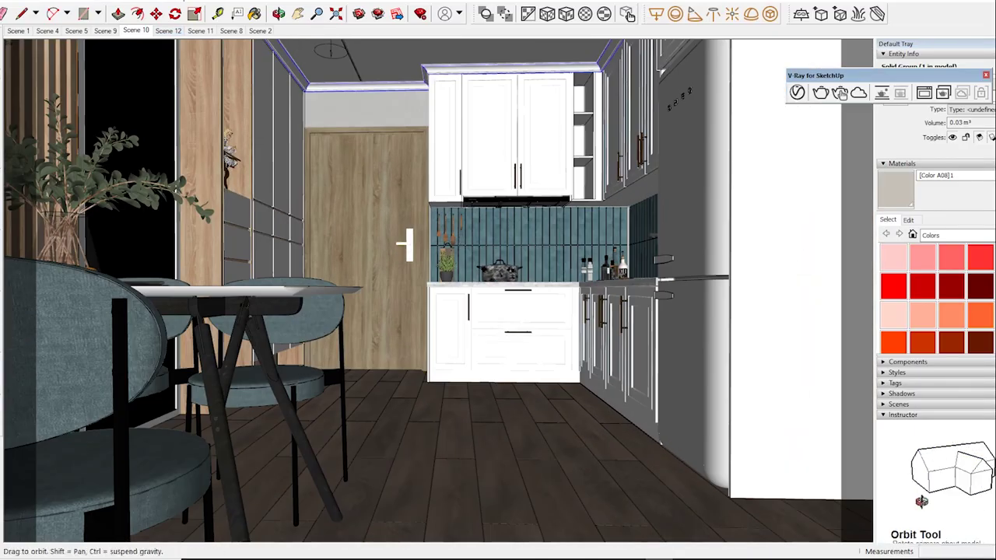
key(space)
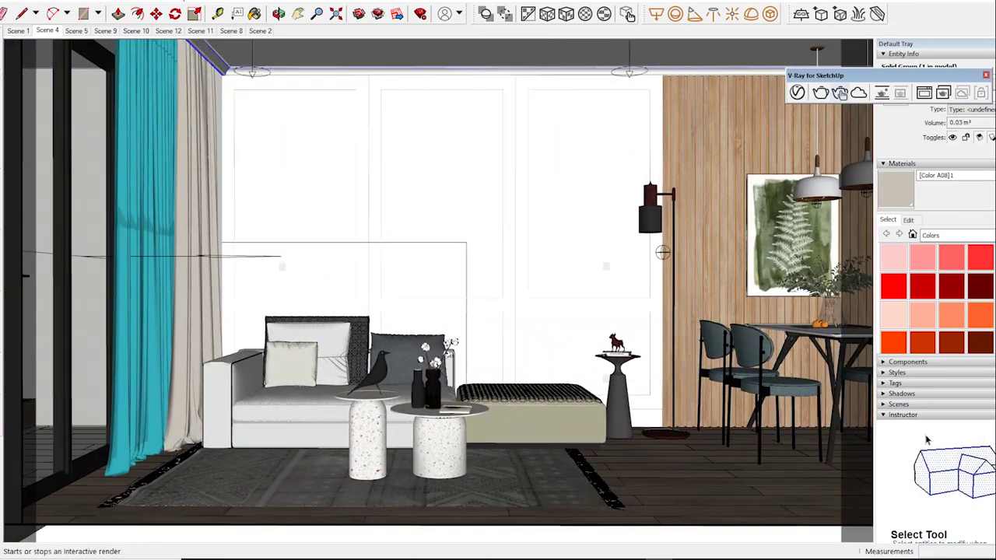
click(839, 93)
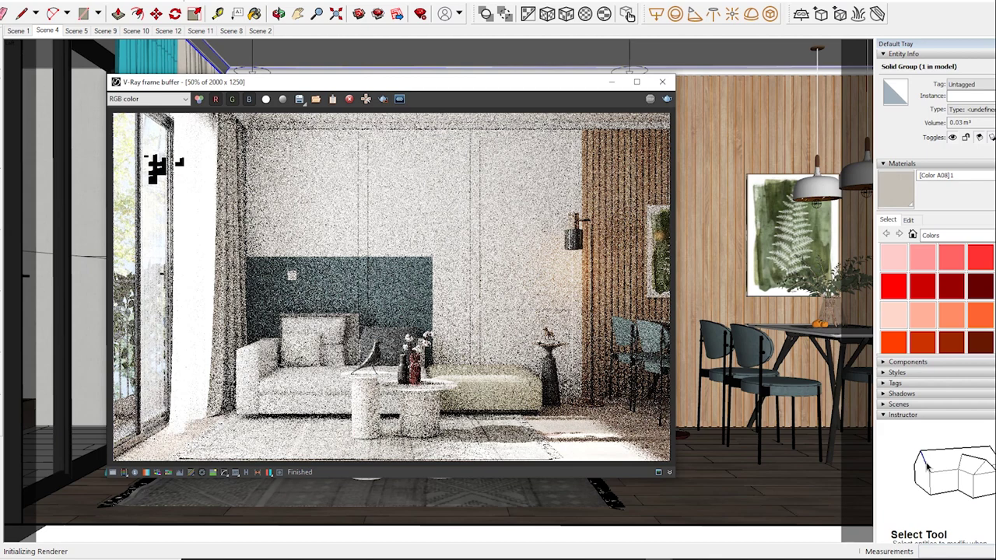